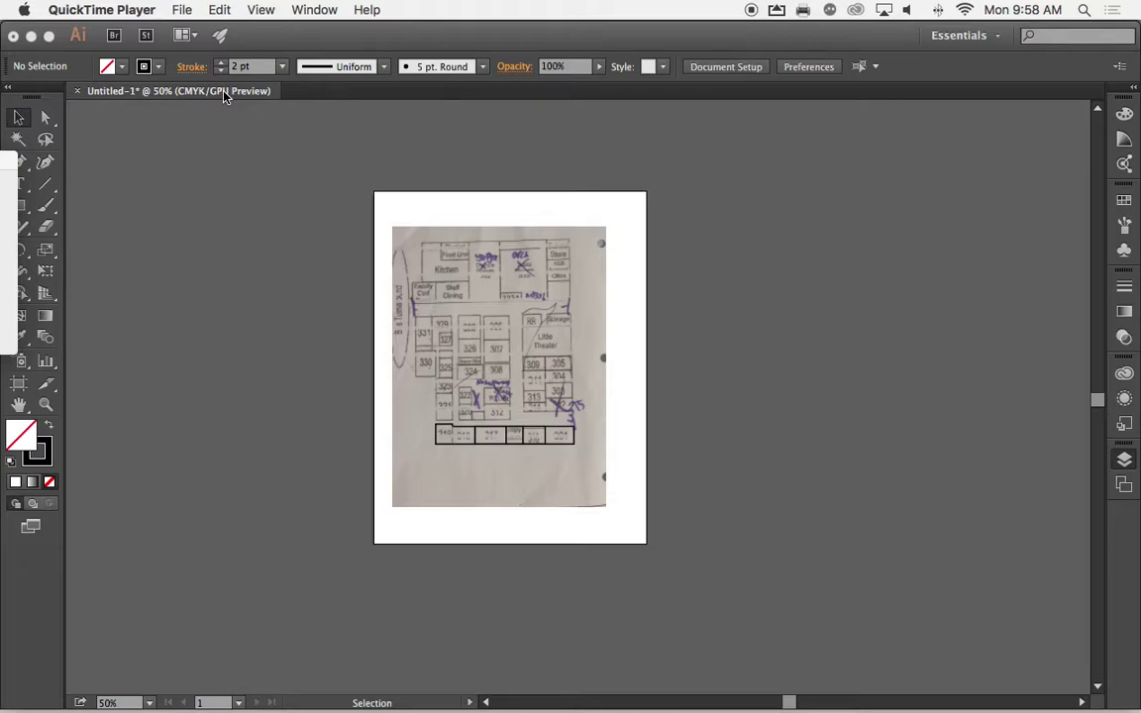
Step: Zoom in on the traced rooms and toggle the floor-plan photo off and on to check the outlines
left_click(288, 142)
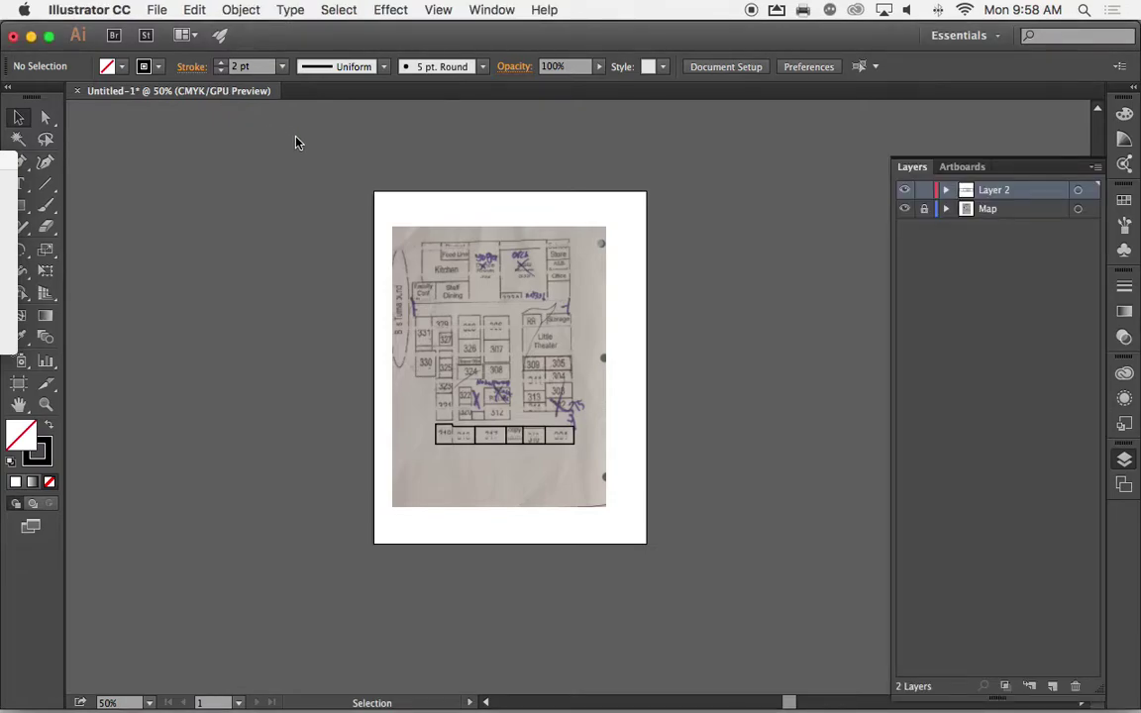
key("z")
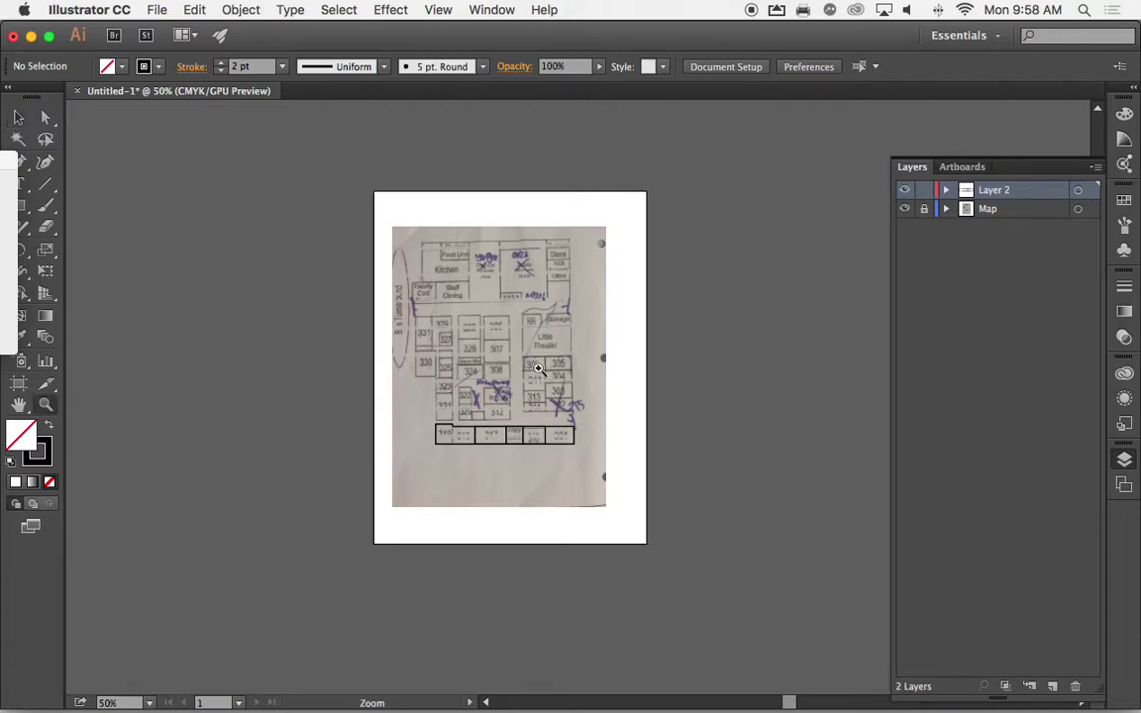
left_click(530, 358)
left_click(481, 330)
scroll(595, 367, "down", 2)
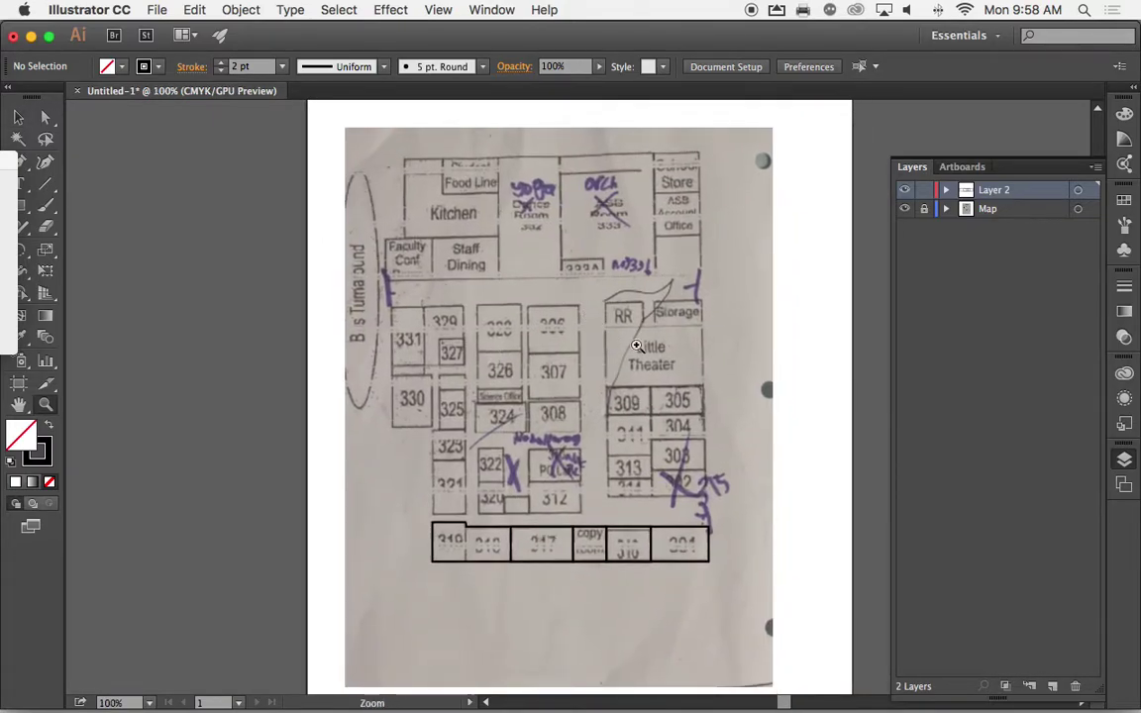
left_click(904, 210)
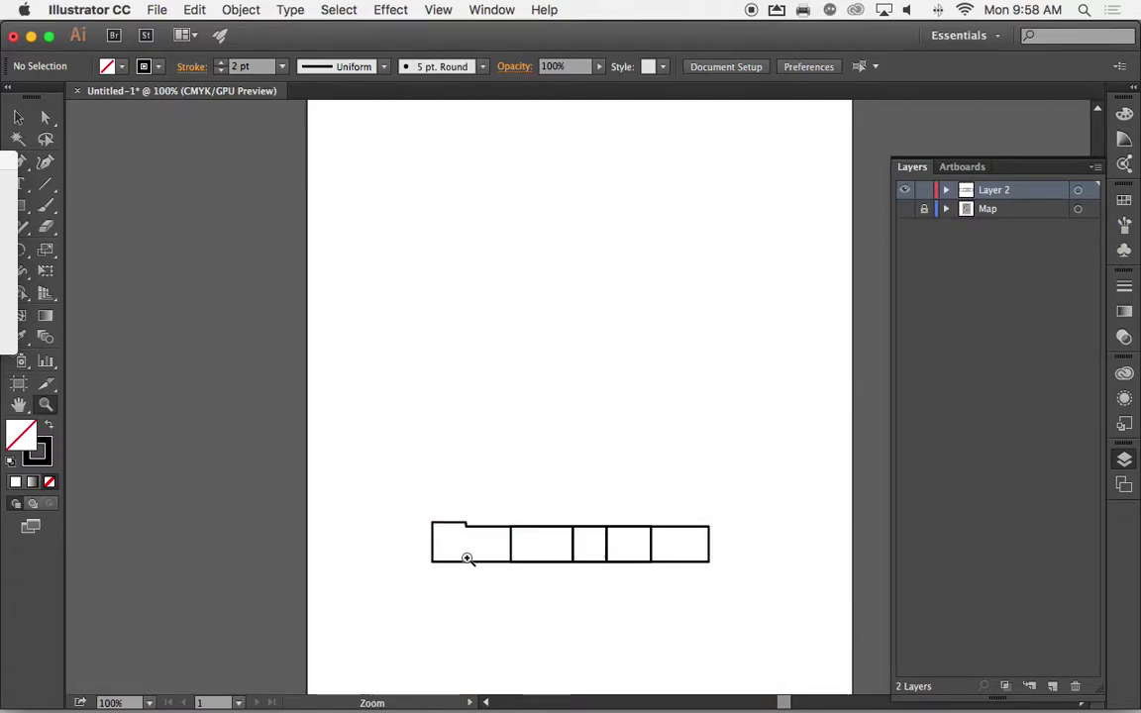
left_click(904, 209)
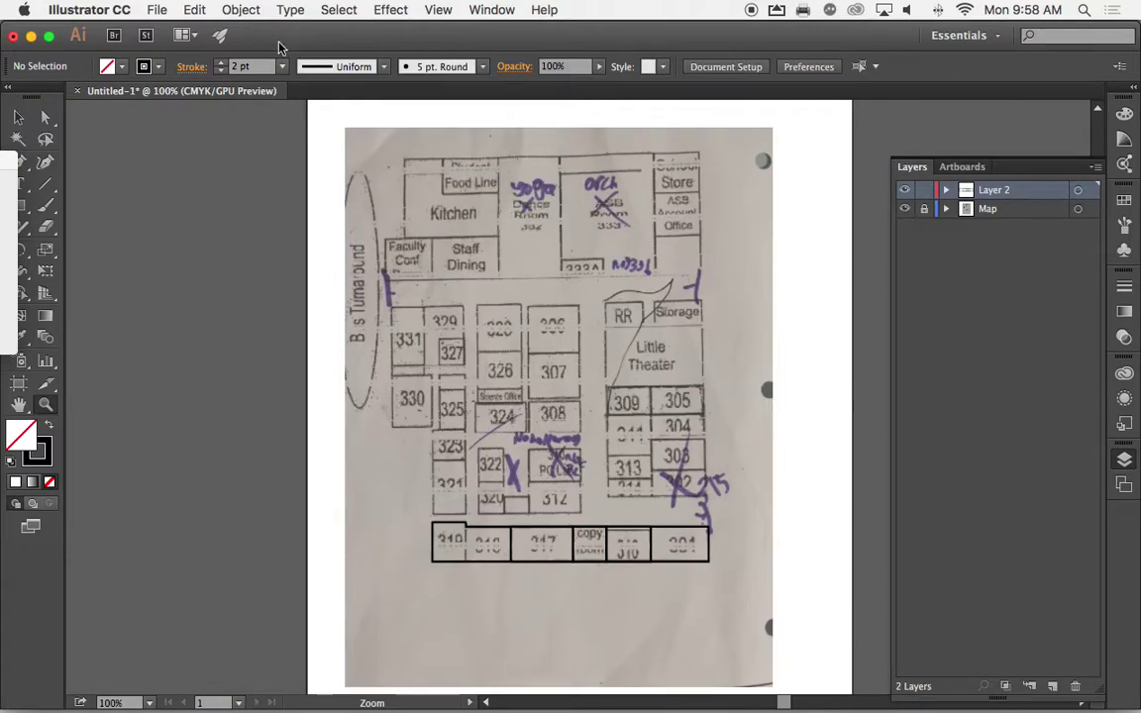
Step: Create a new document with the Print profile and Letter size
left_click(155, 10)
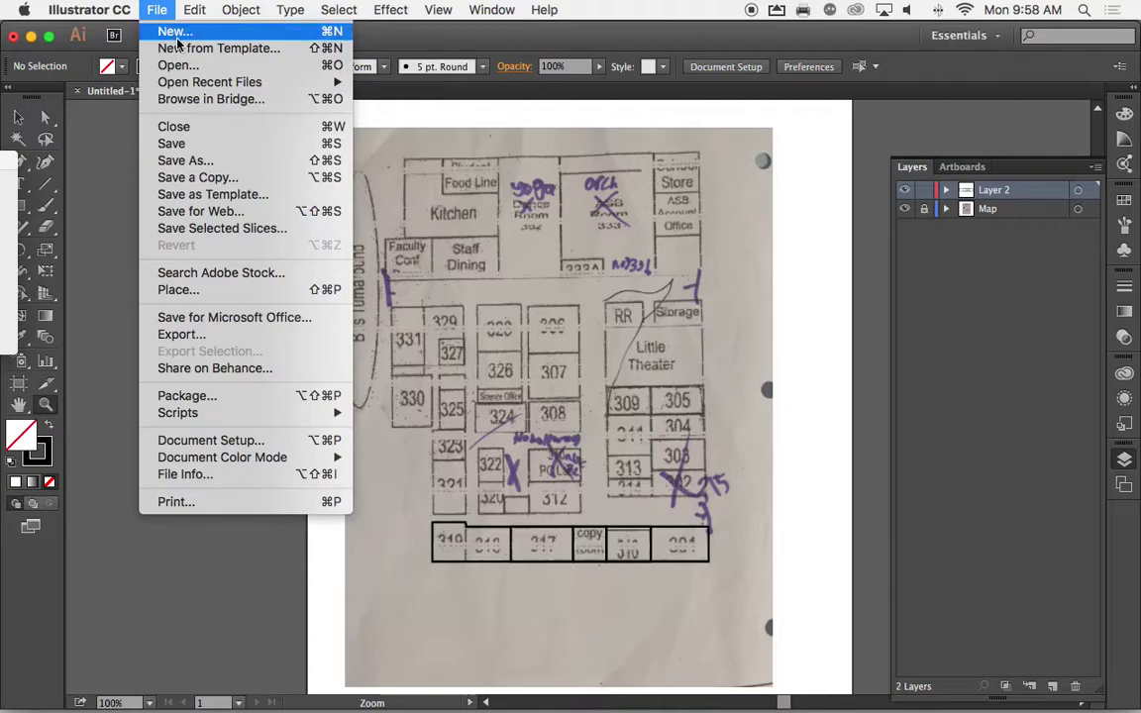
left_click(176, 33)
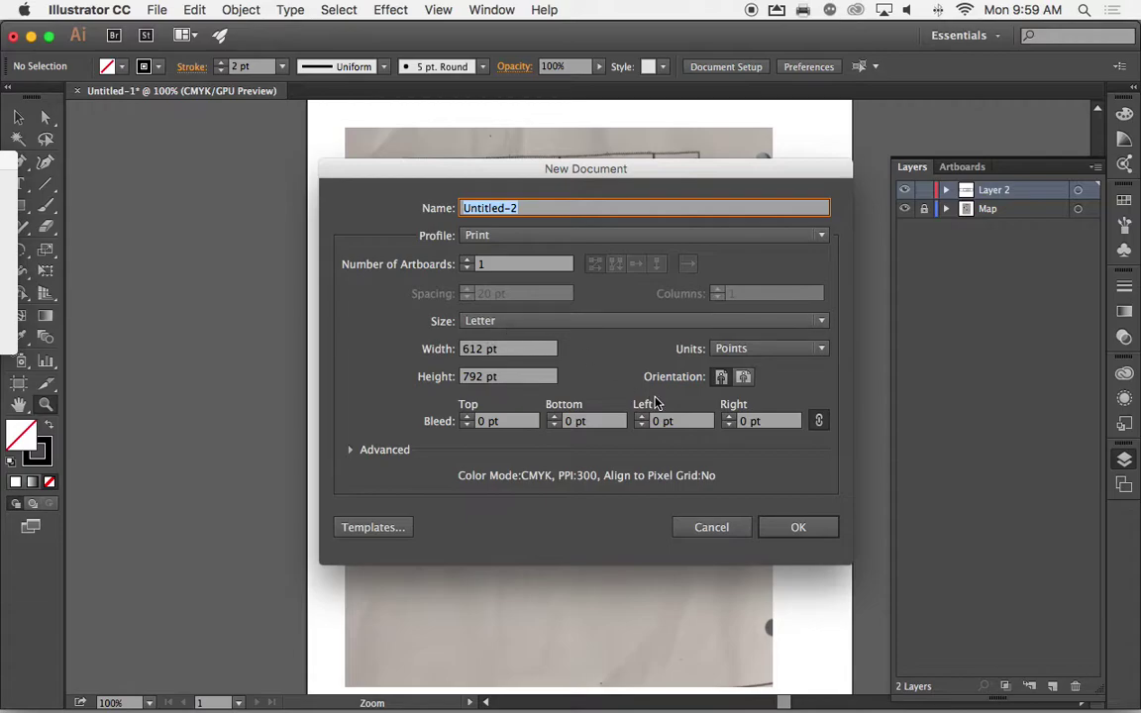
left_click(775, 532)
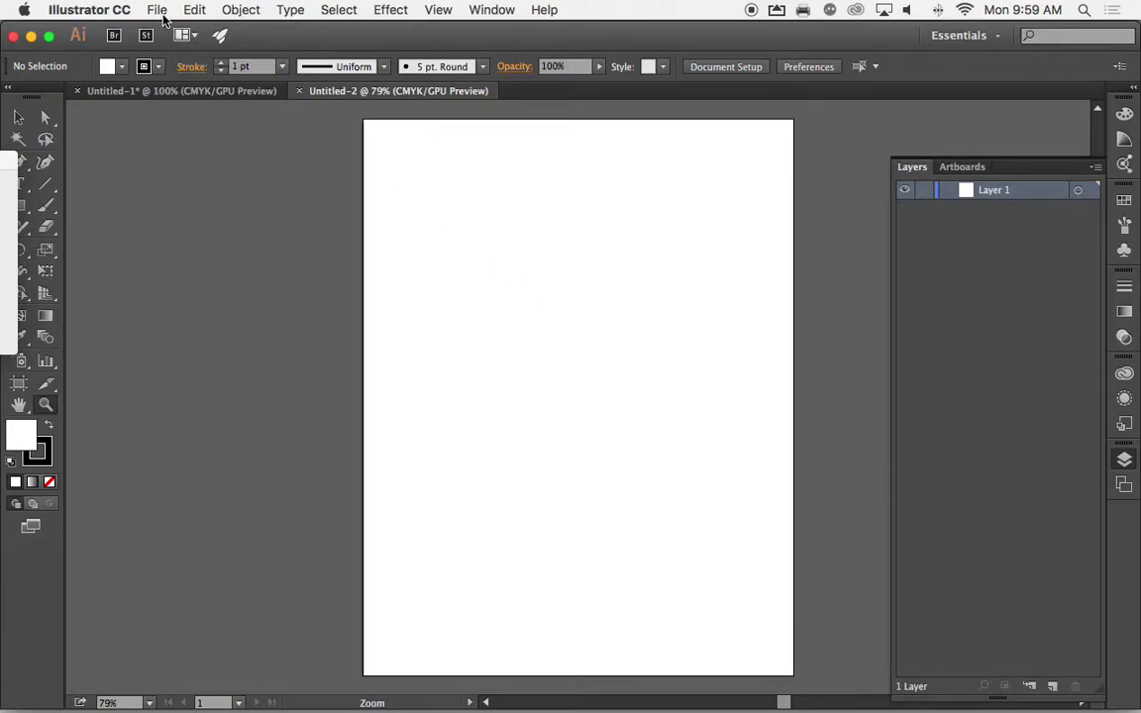
Step: Place Map the School.JPG from the Desktop as a linked image
left_click(158, 9)
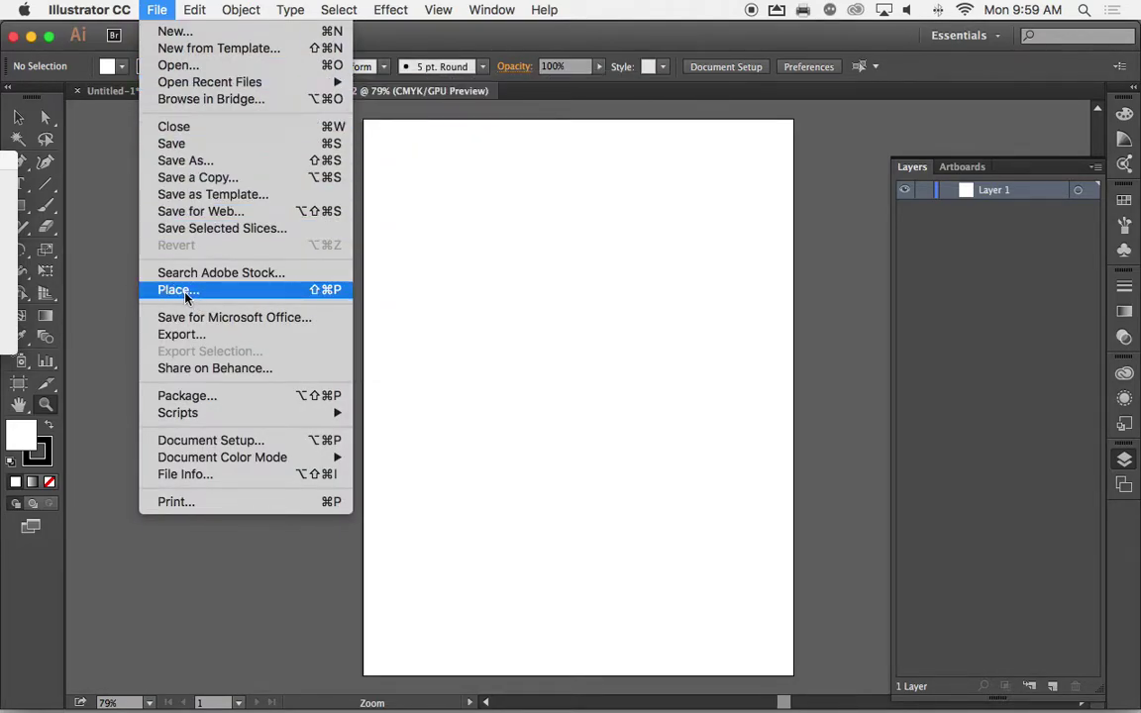
left_click(185, 296)
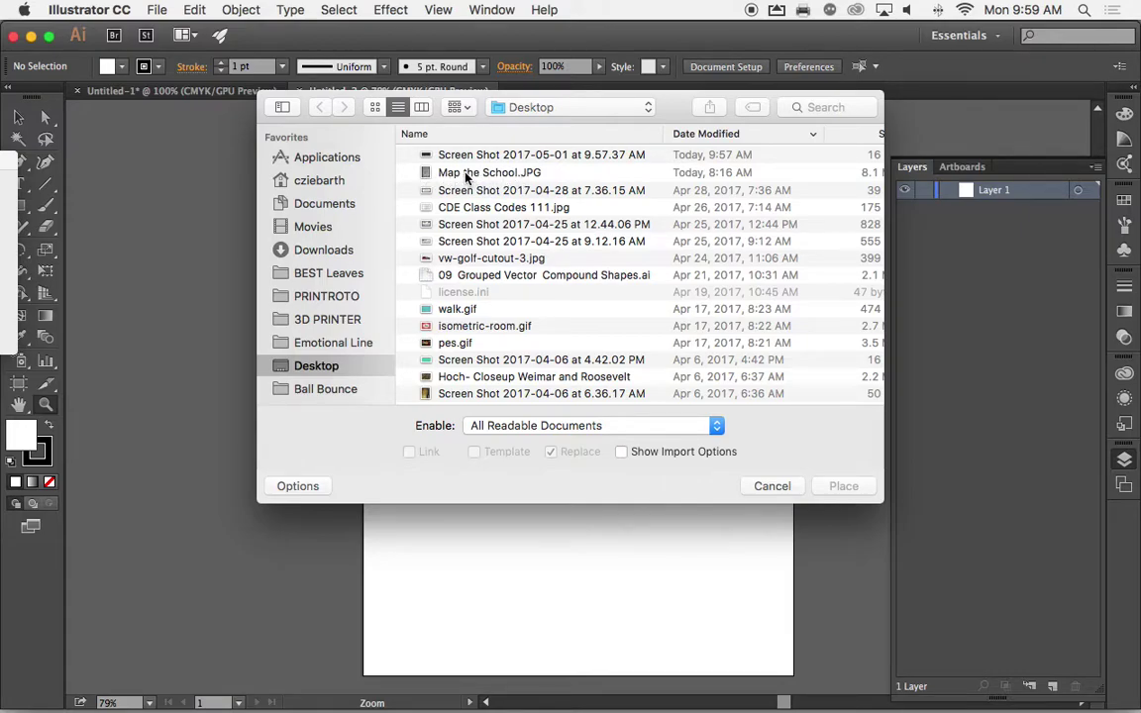
left_click(468, 176)
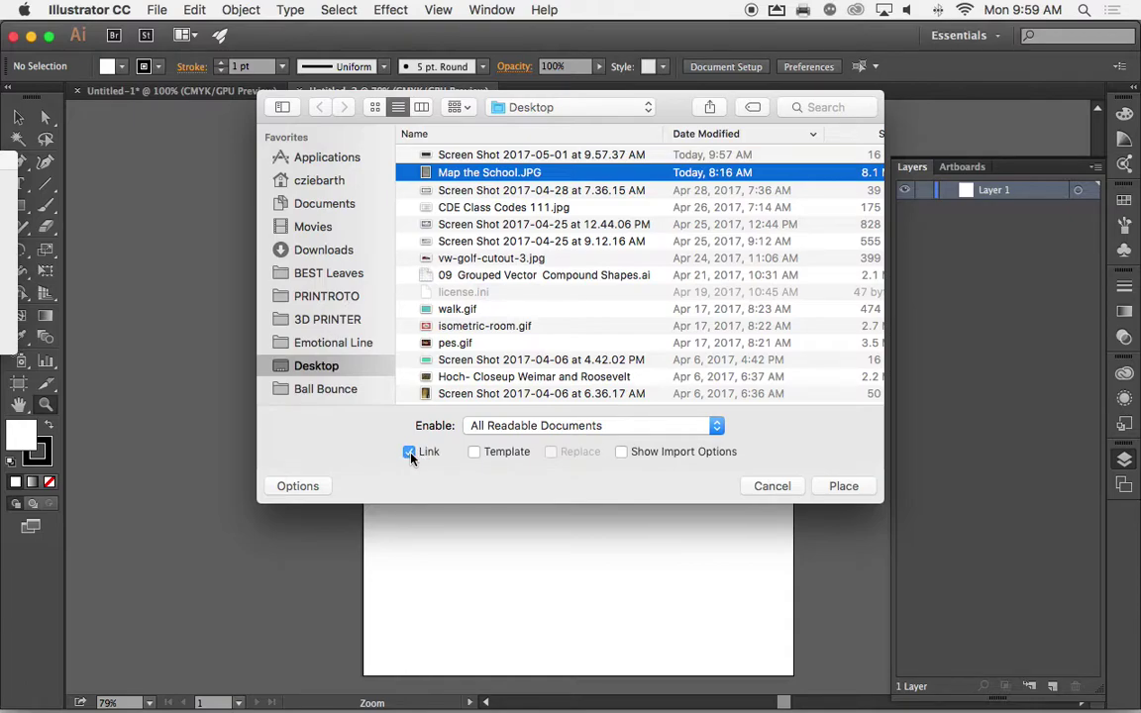
left_click(841, 487)
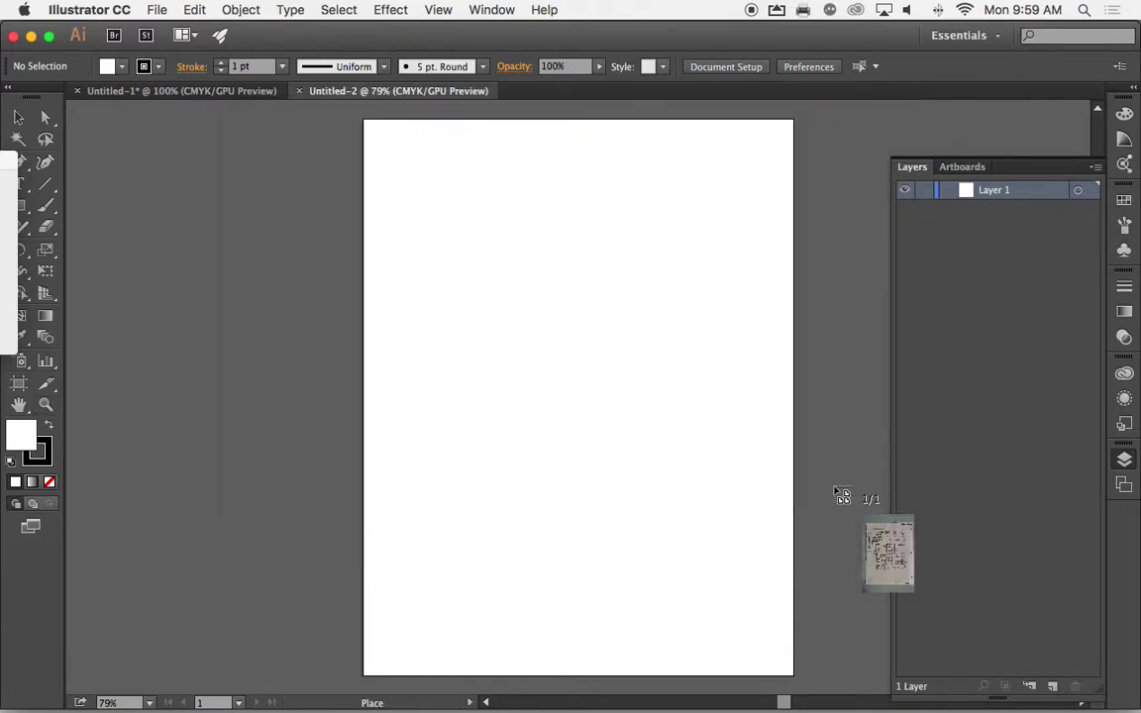
Step: Drop the photo onto the page at full size and zoom out until it fits
left_click(370, 128)
key("z")
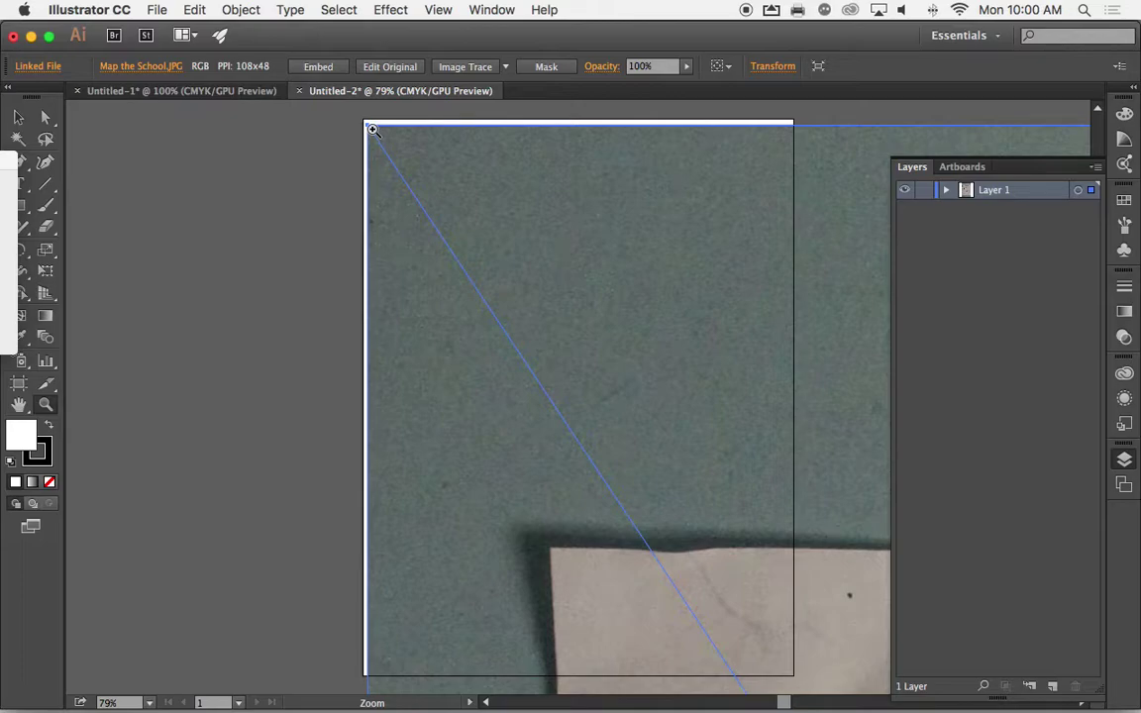
key("super+minus")
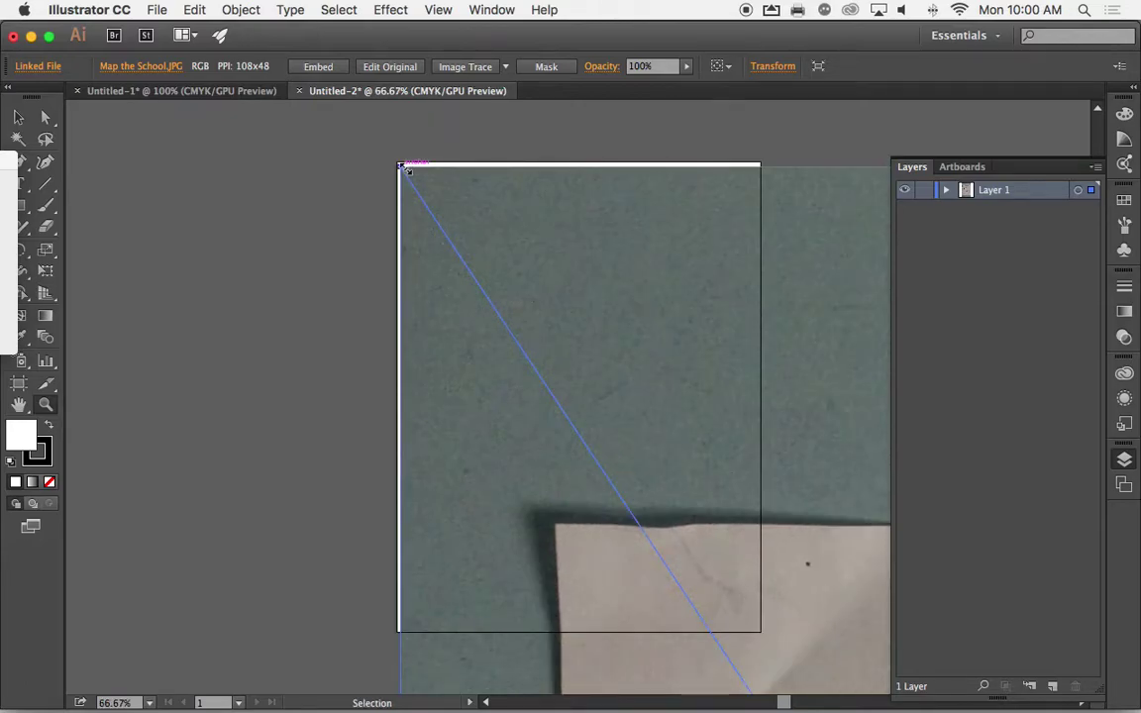
key("super+minus")
key("super+minus")
key("super+minus")
key("super+minus")
key("super+minus")
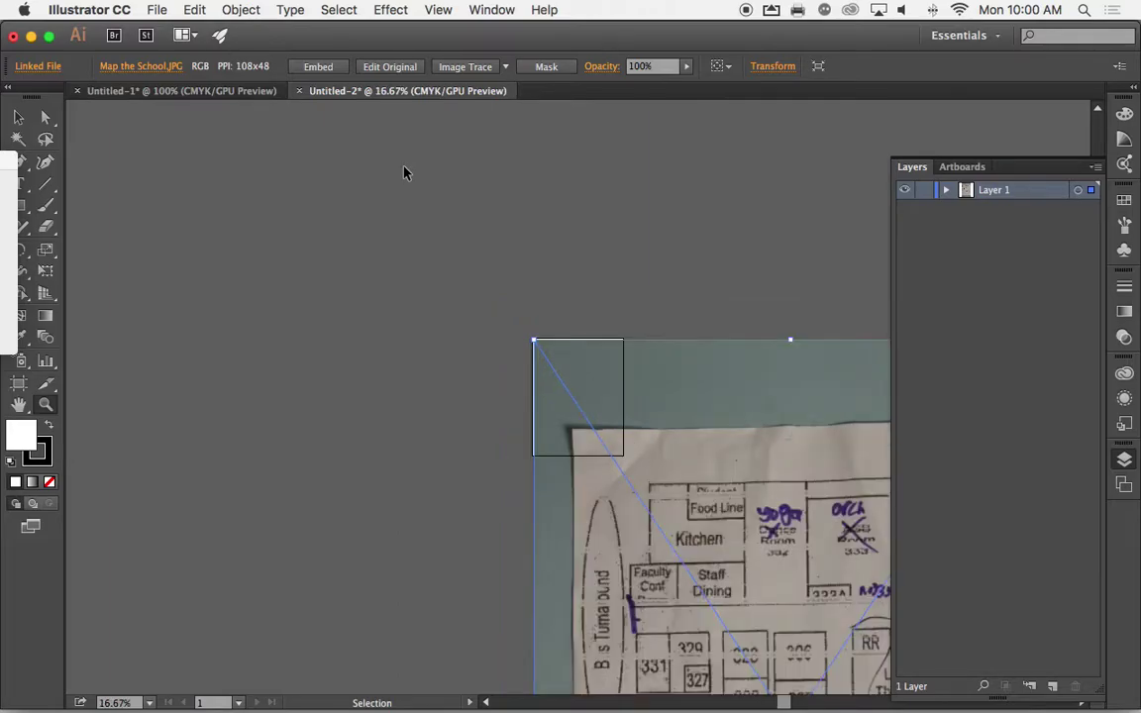
key("super+minus")
key("super+minus")
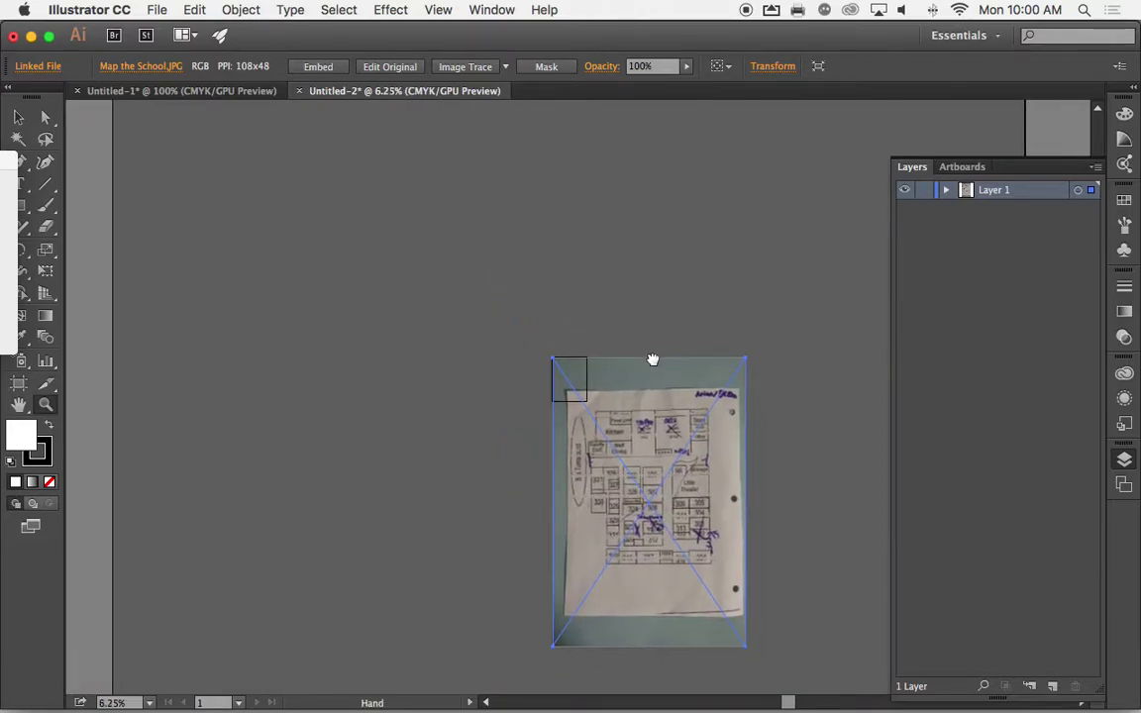
left_click_drag(650, 349, 586, 212)
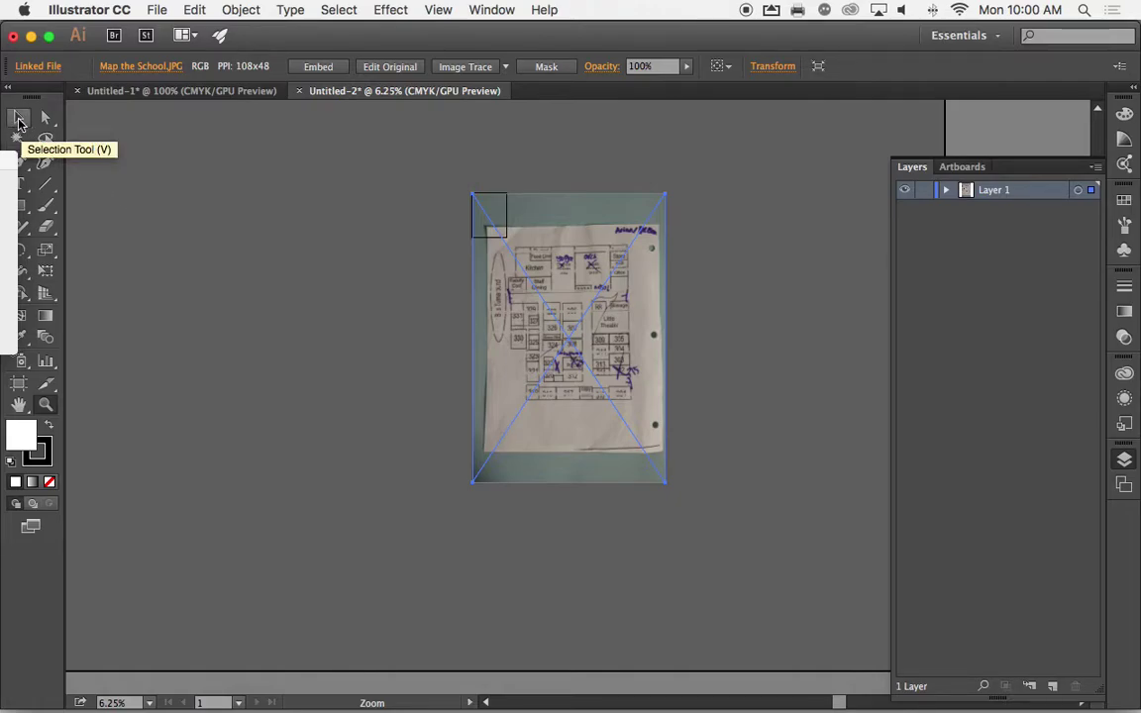
Step: Scale the photo down to about the page's width and zoom back in around it
left_click(18, 121)
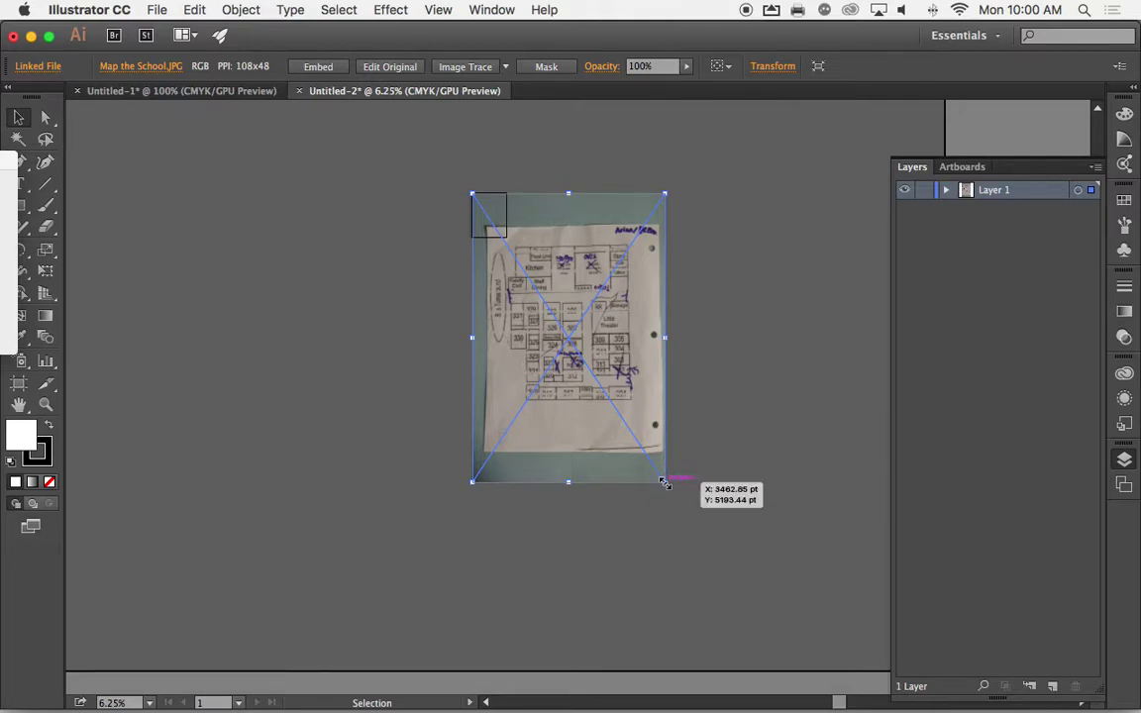
left_click_drag(666, 479, 509, 269)
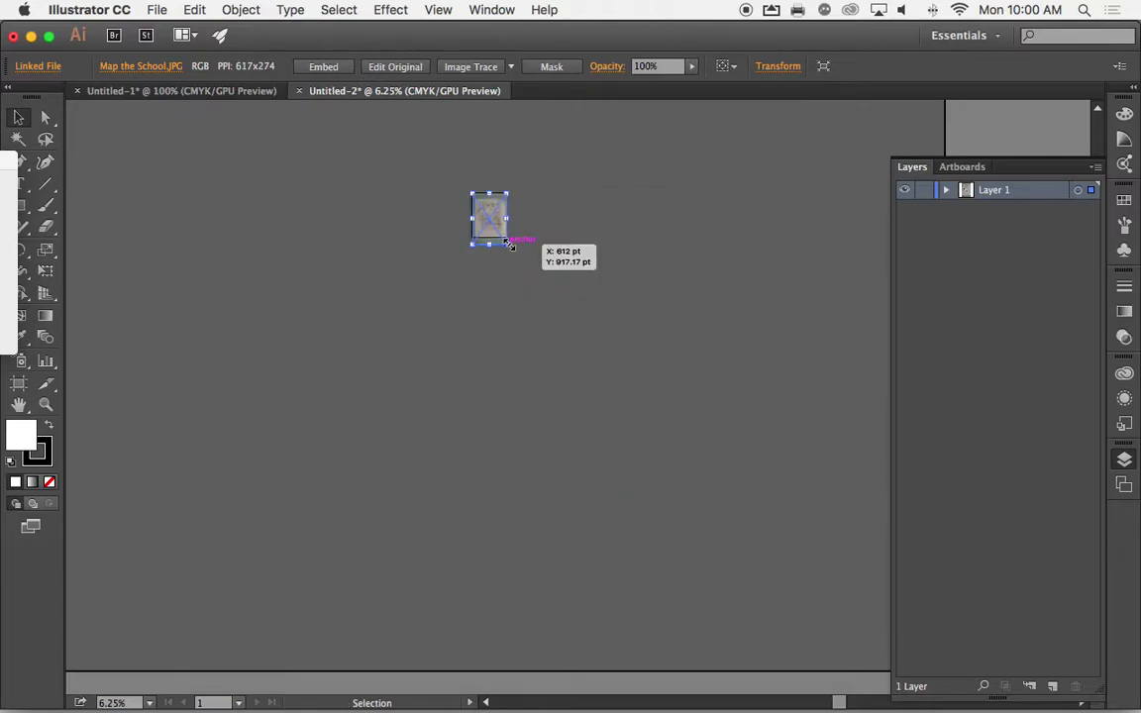
key("a")
scroll(500, 201, "up", 3)
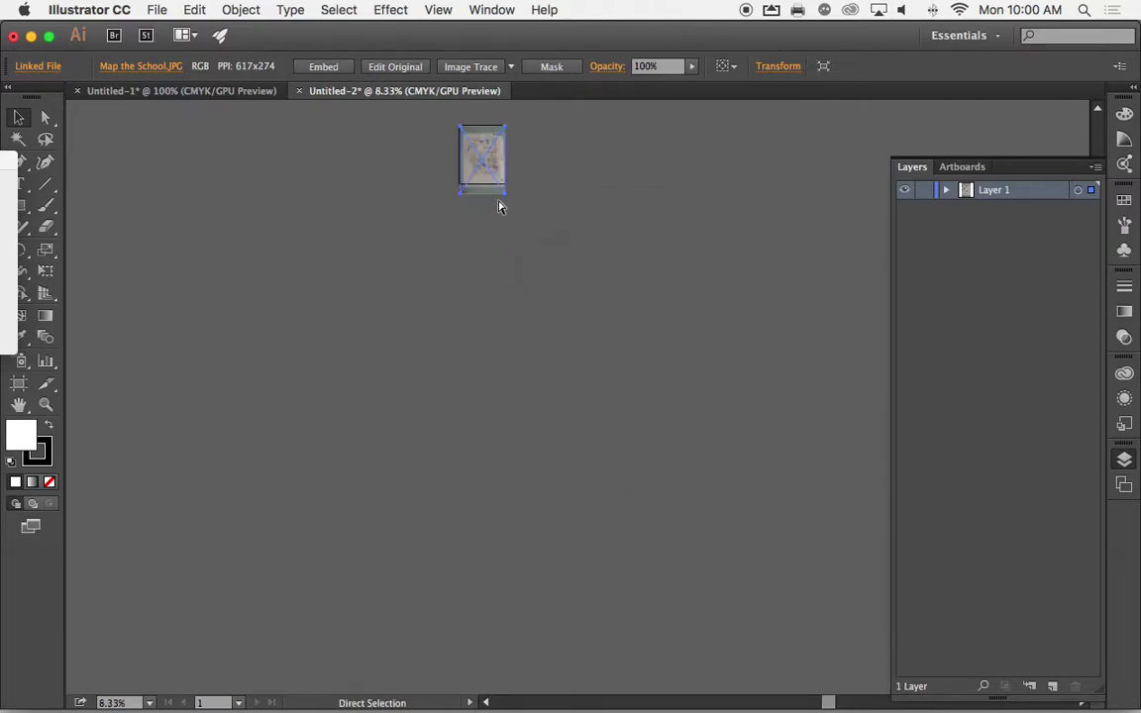
key("space")
left_click_drag(490, 175, 487, 420)
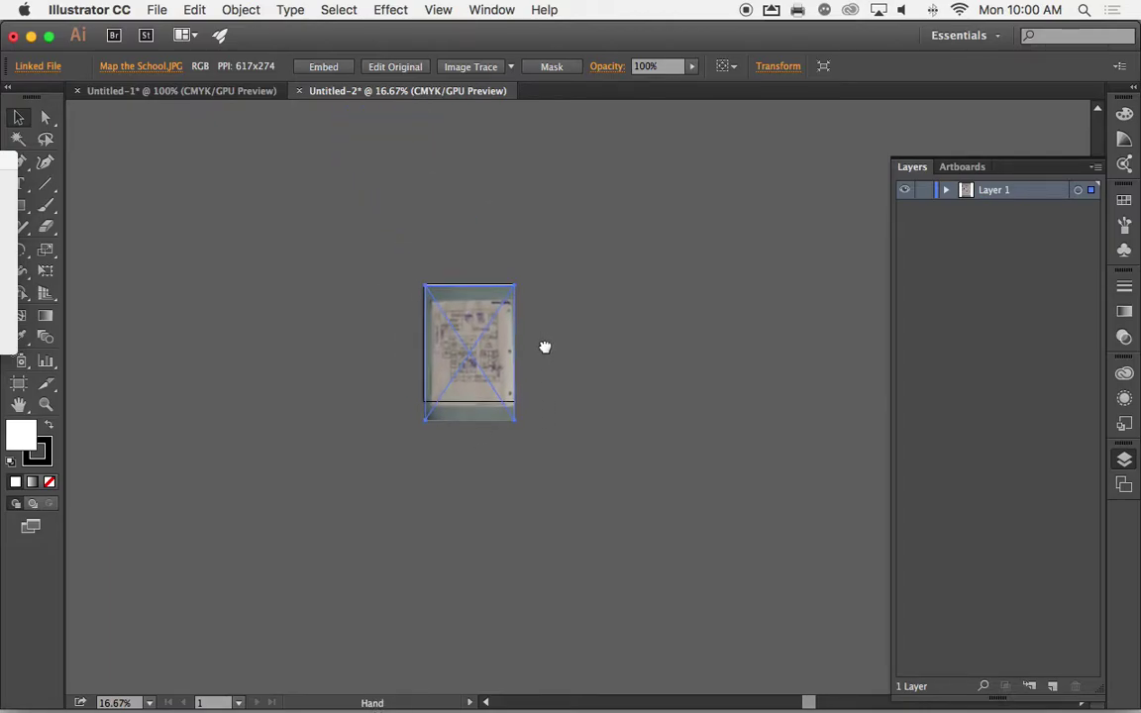
left_click(46, 404)
left_click_drag(451, 373, 566, 272)
left_click(615, 356)
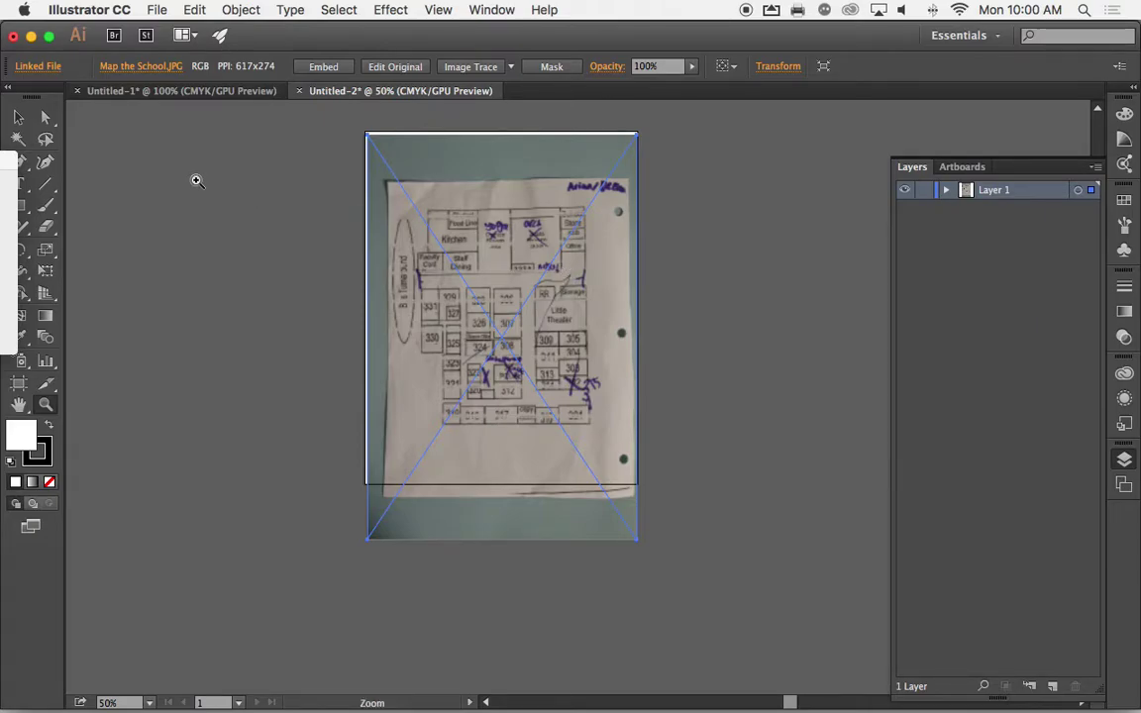
Step: Crop the photo to a rectangle over the plan with a clipping mask, giving a 480 × 526 pt clip group
left_click_drag(12, 153, 30, 505)
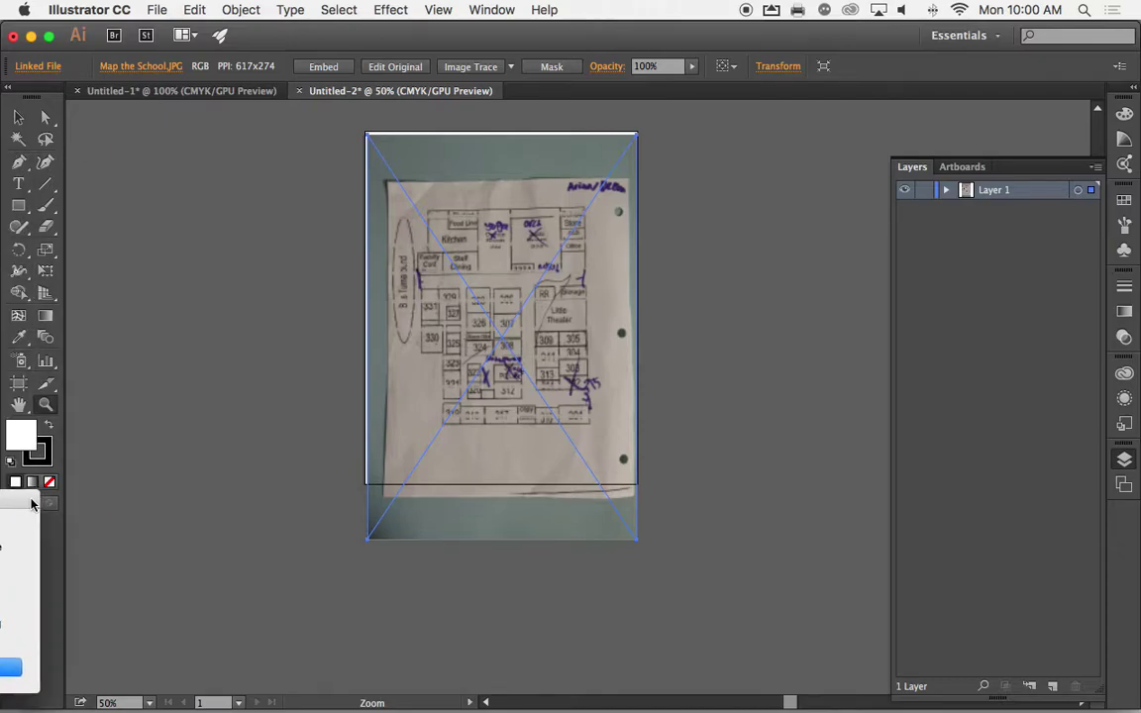
left_click(18, 207)
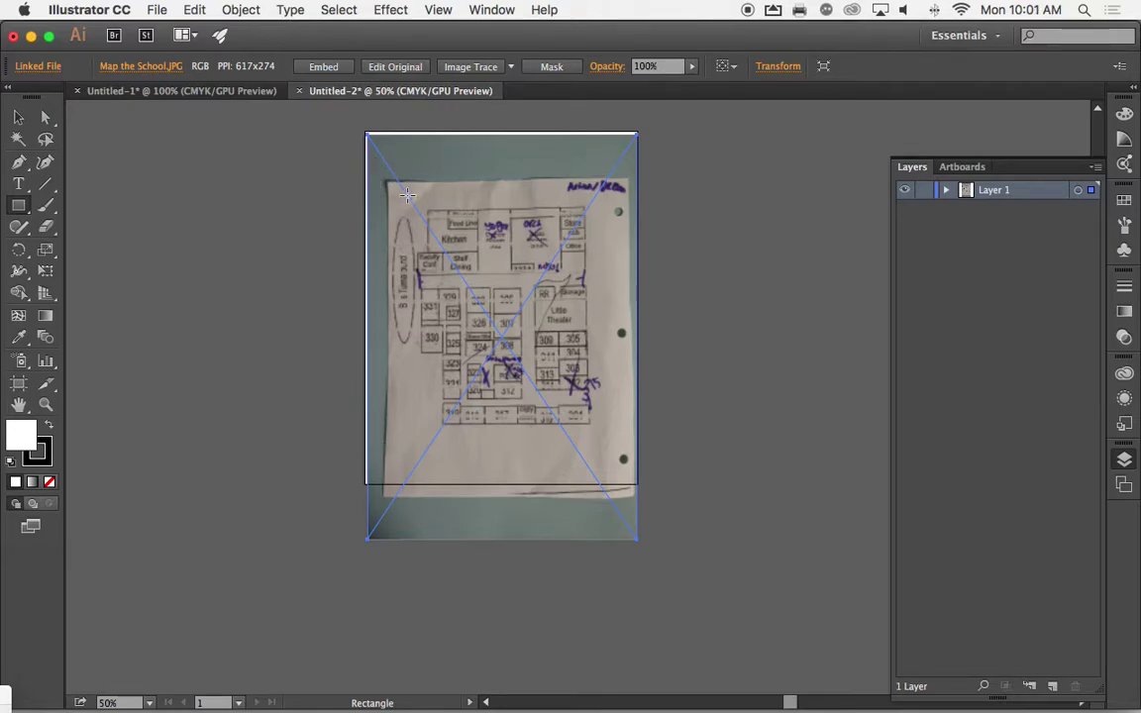
left_click_drag(392, 199, 605, 432)
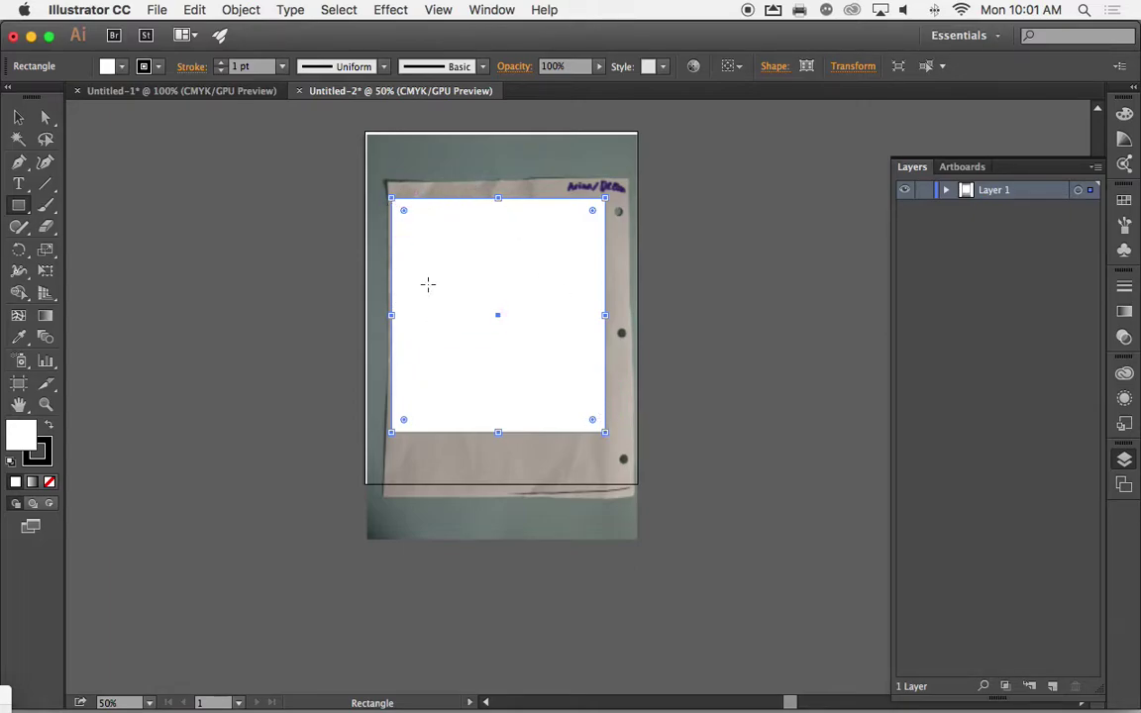
left_click(19, 118)
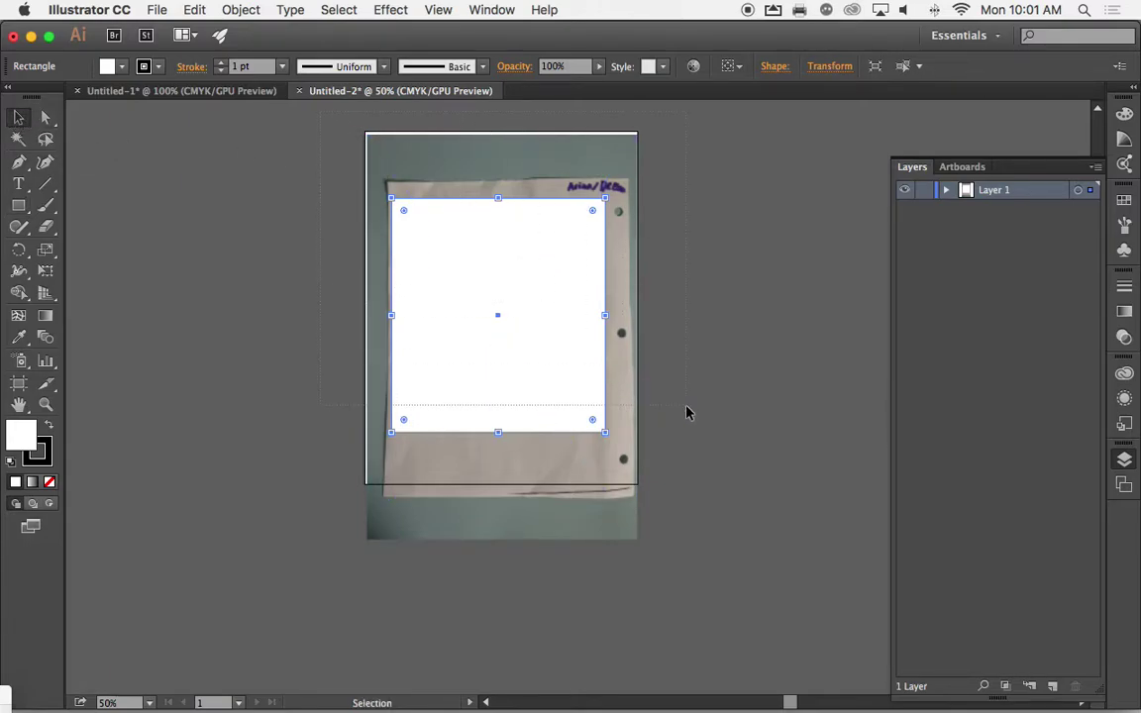
left_click(611, 384, "shift")
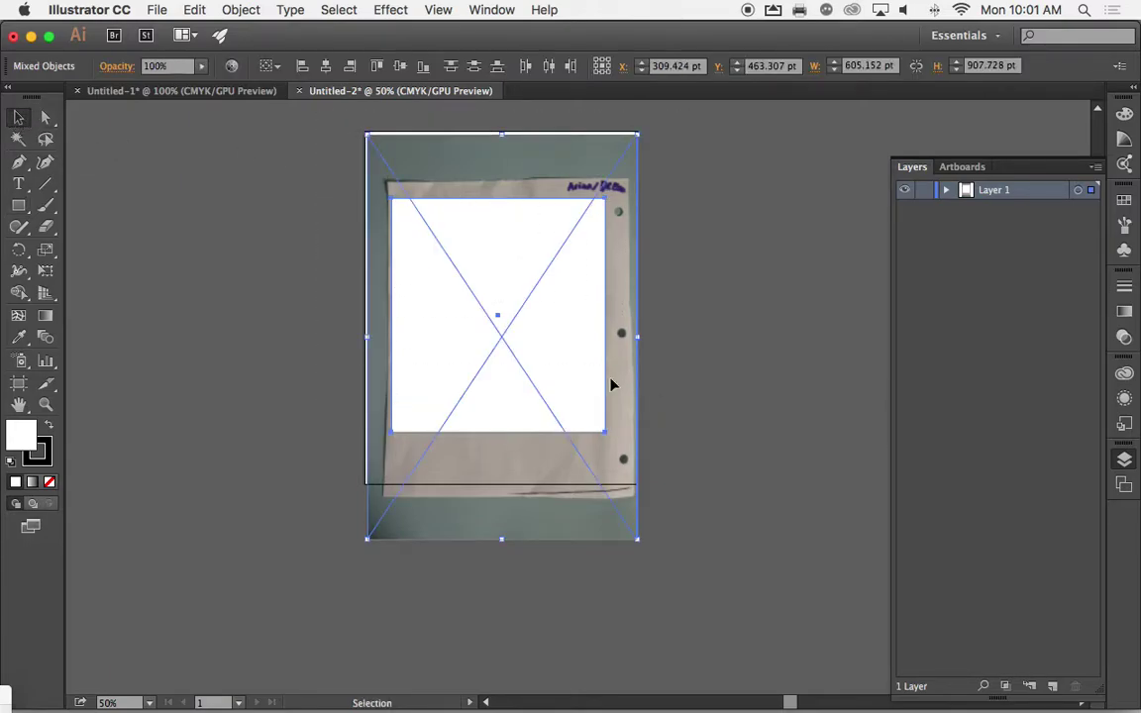
right_click(529, 255)
key("super+7")
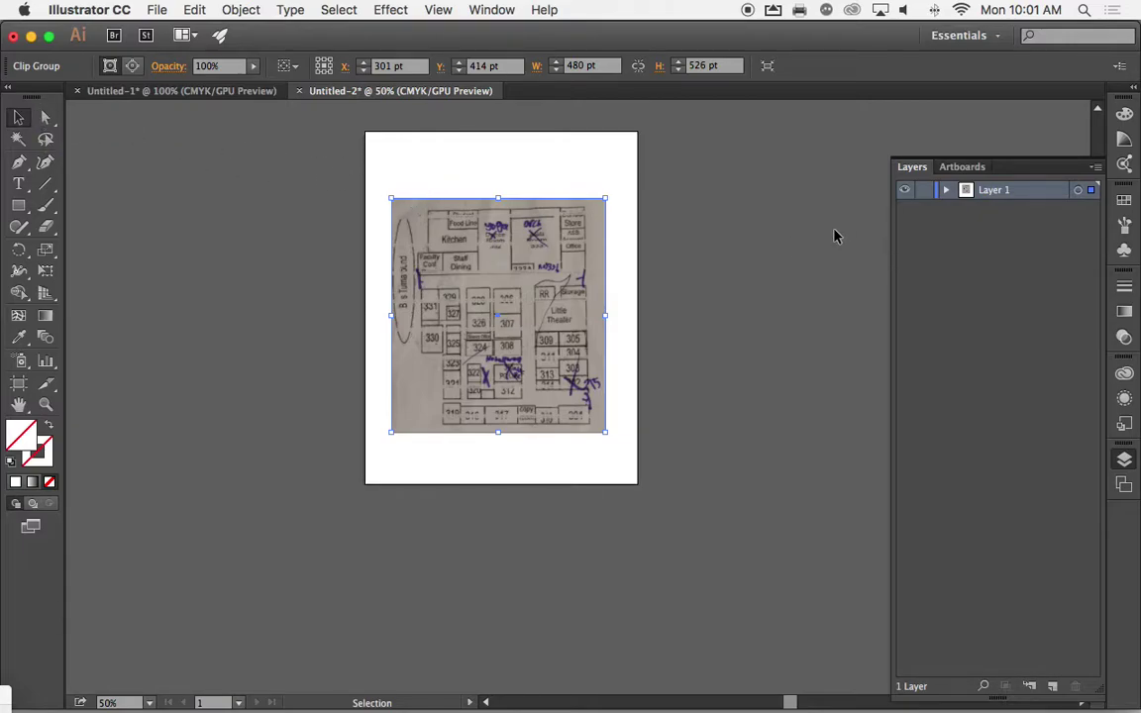
Step: Add a new layer for tracing and lock the photo layer
left_click(1053, 688)
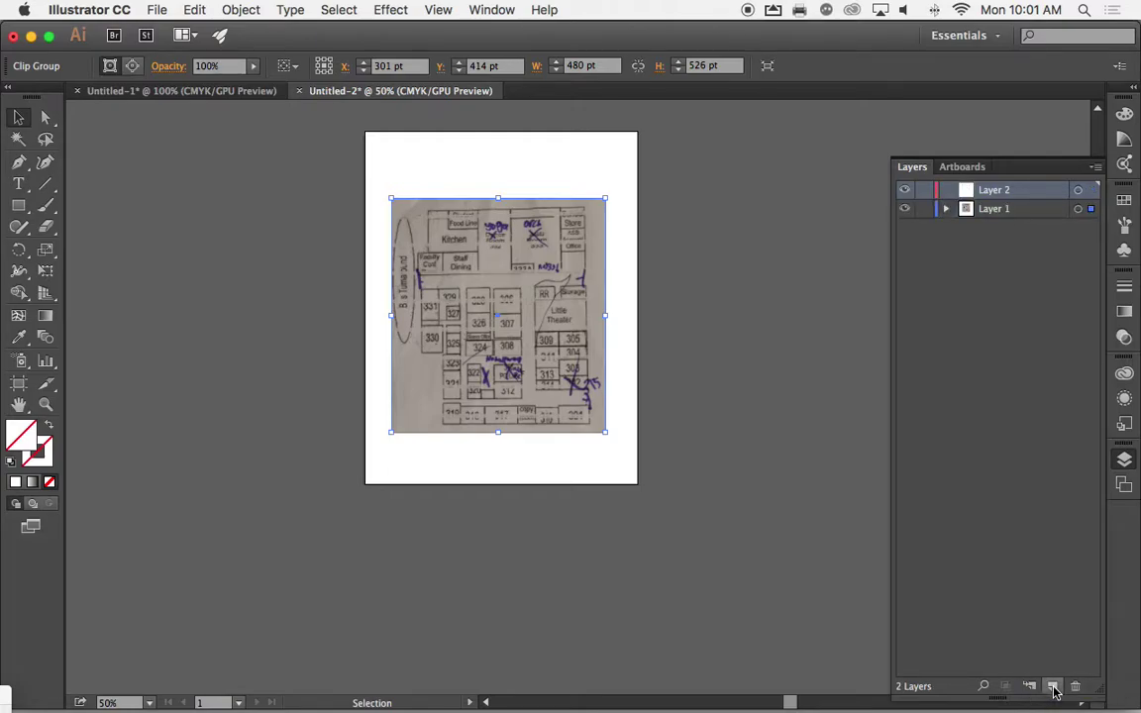
left_click(924, 212)
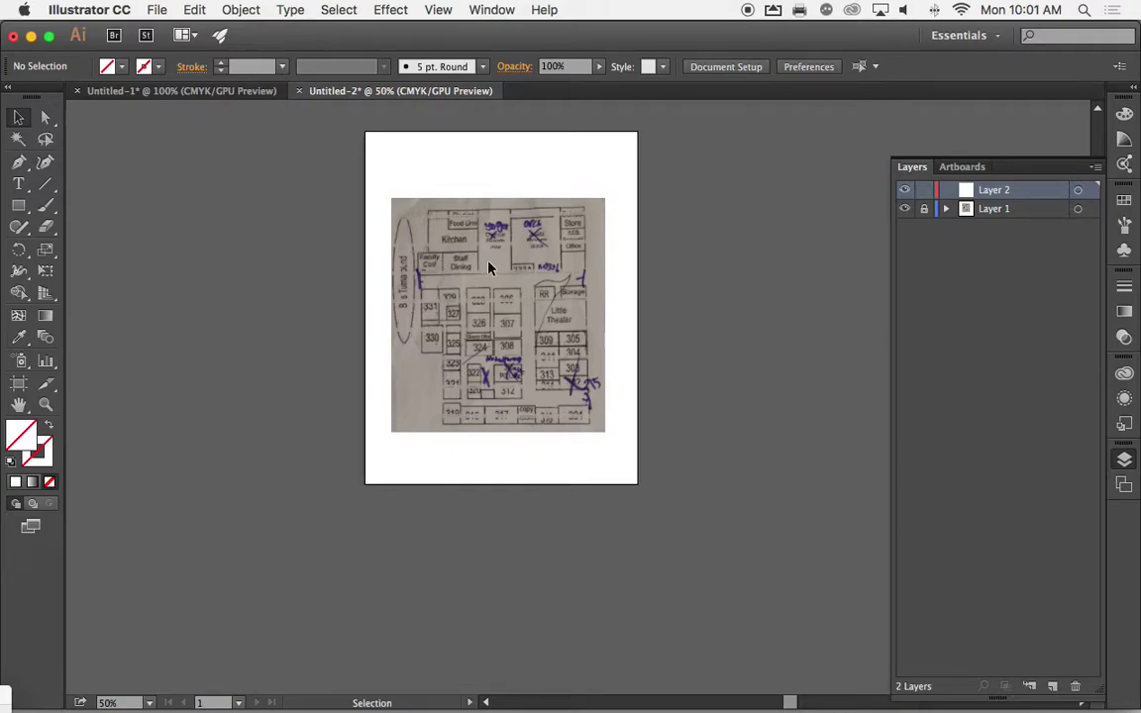
left_click(22, 166)
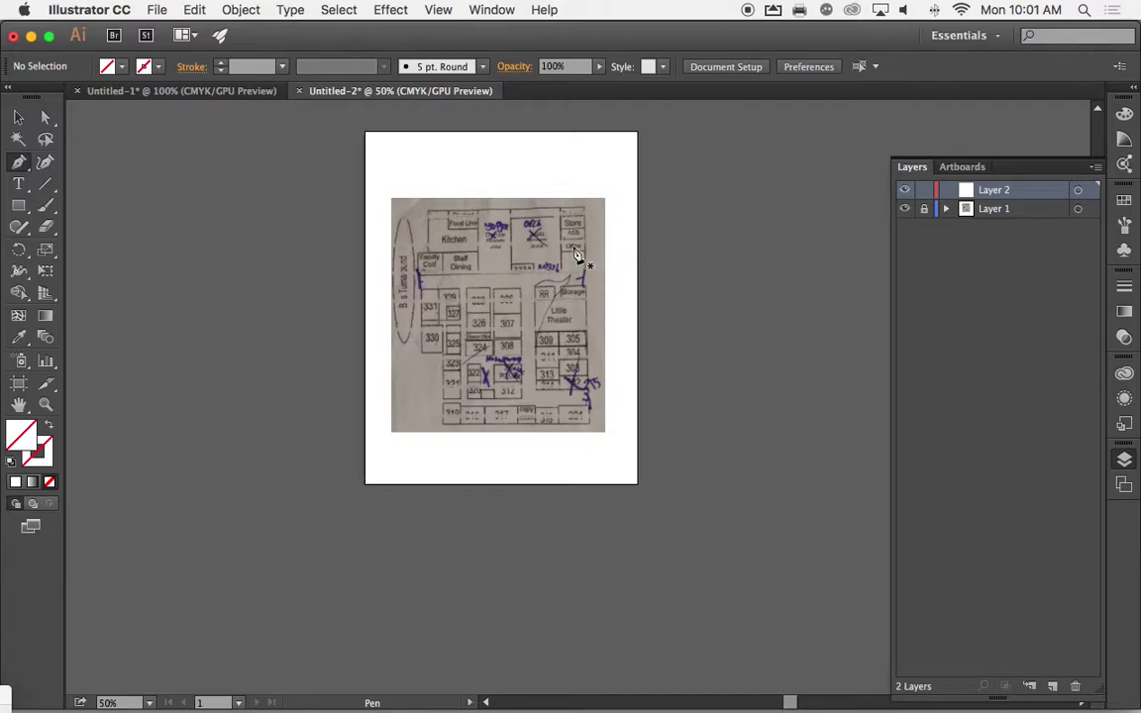
Step: Rename Layer 1 to Template and Layer 2 to Rooms
double_click(996, 209)
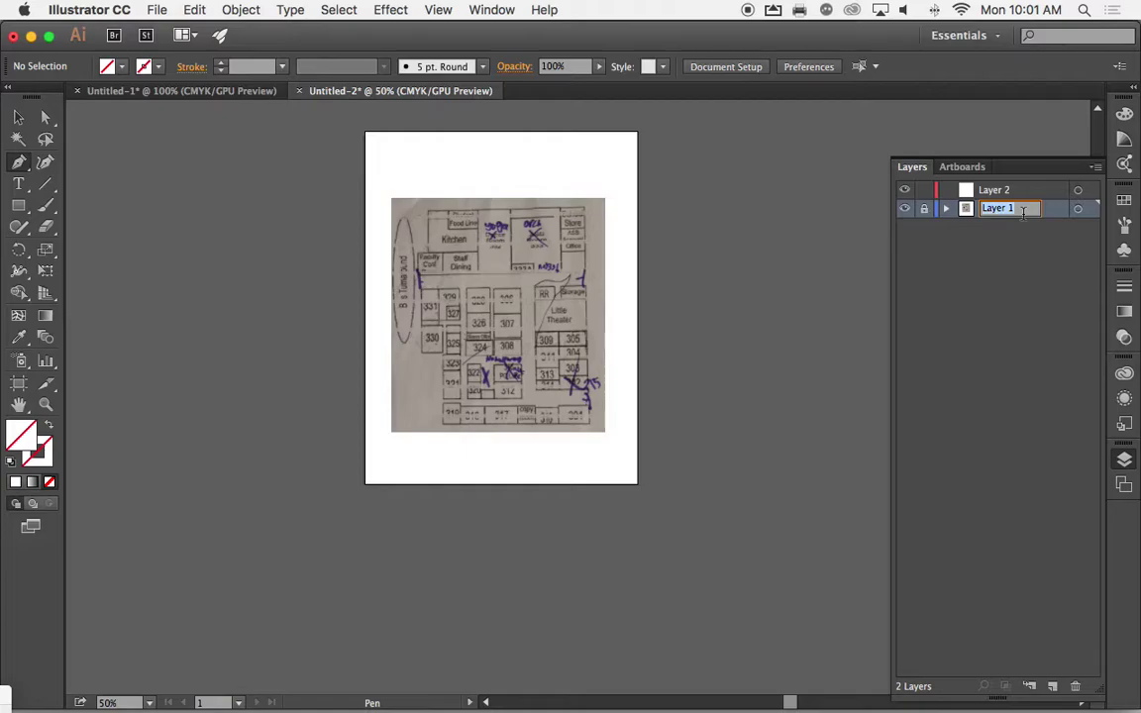
type("Templa")
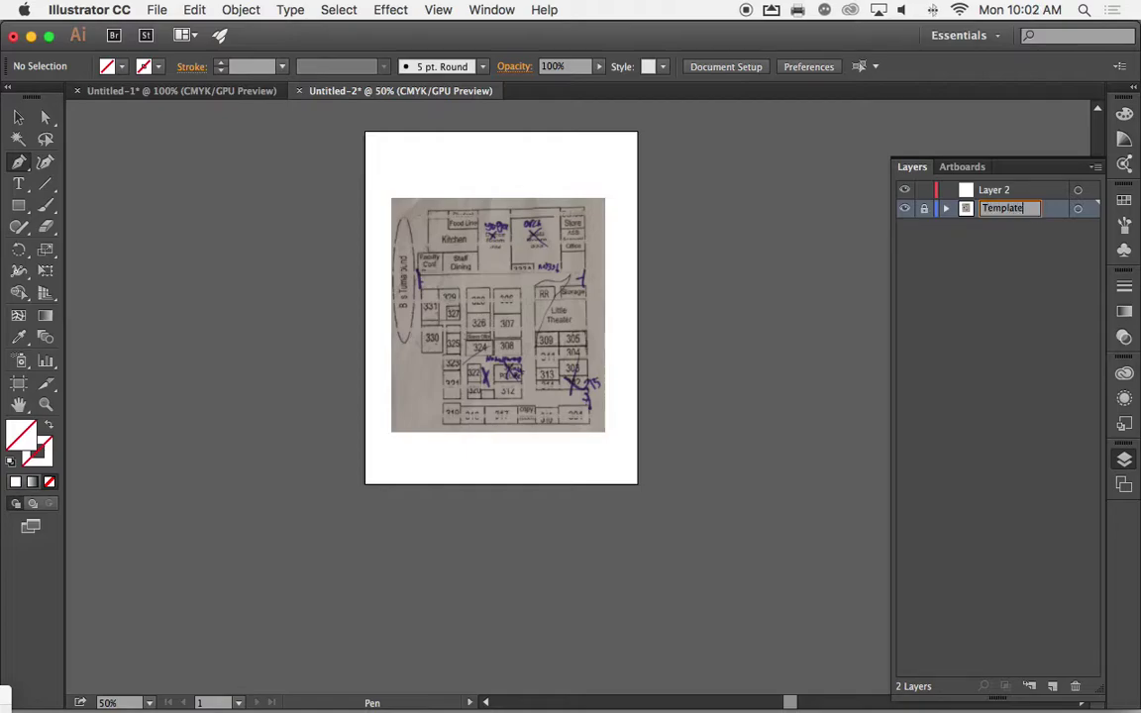
type("te")
key("Return")
double_click(994, 189)
type("L")
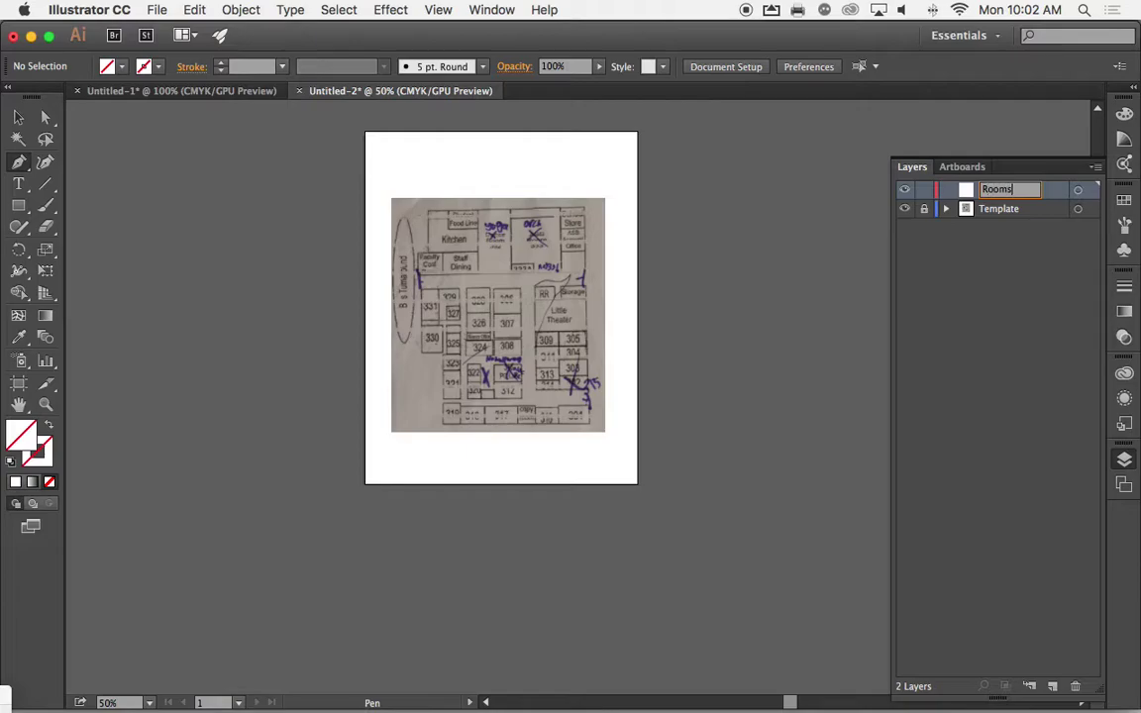
key("Return")
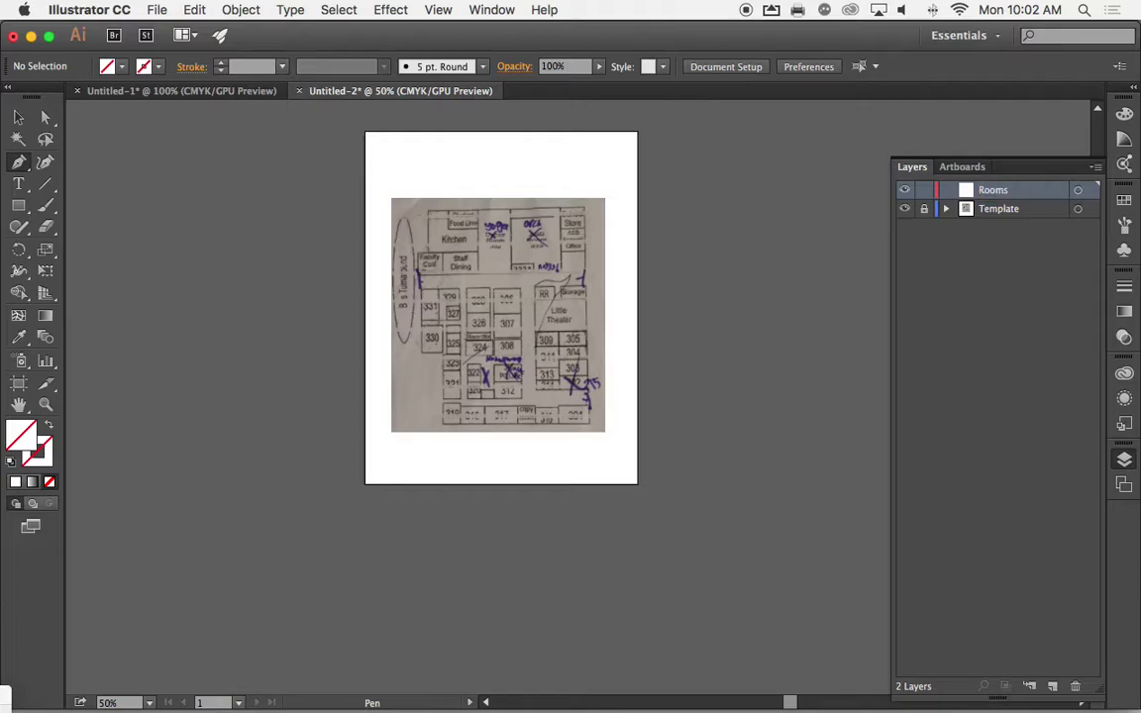
Step: Zoom the floor plan to 150% and bring the bottom row of rooms into view
left_click(45, 406)
left_click(483, 375)
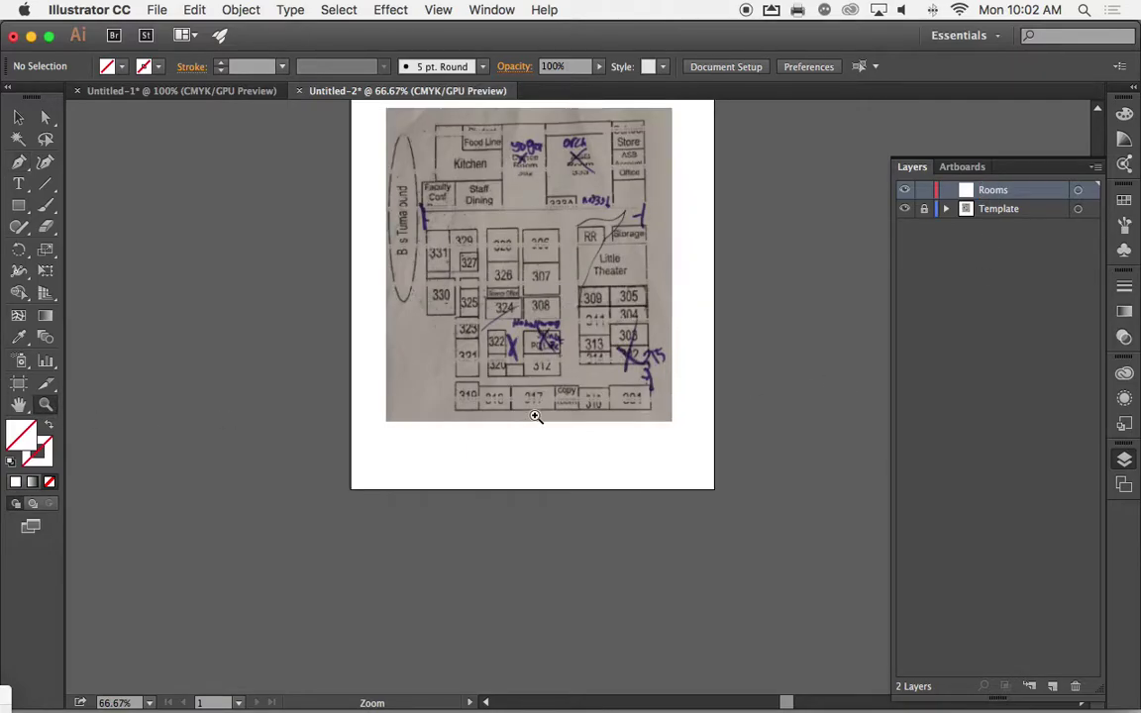
left_click(498, 393)
left_click(499, 393)
left_click_drag(692, 371, 447, 316)
left_click_drag(408, 267, 411, 284)
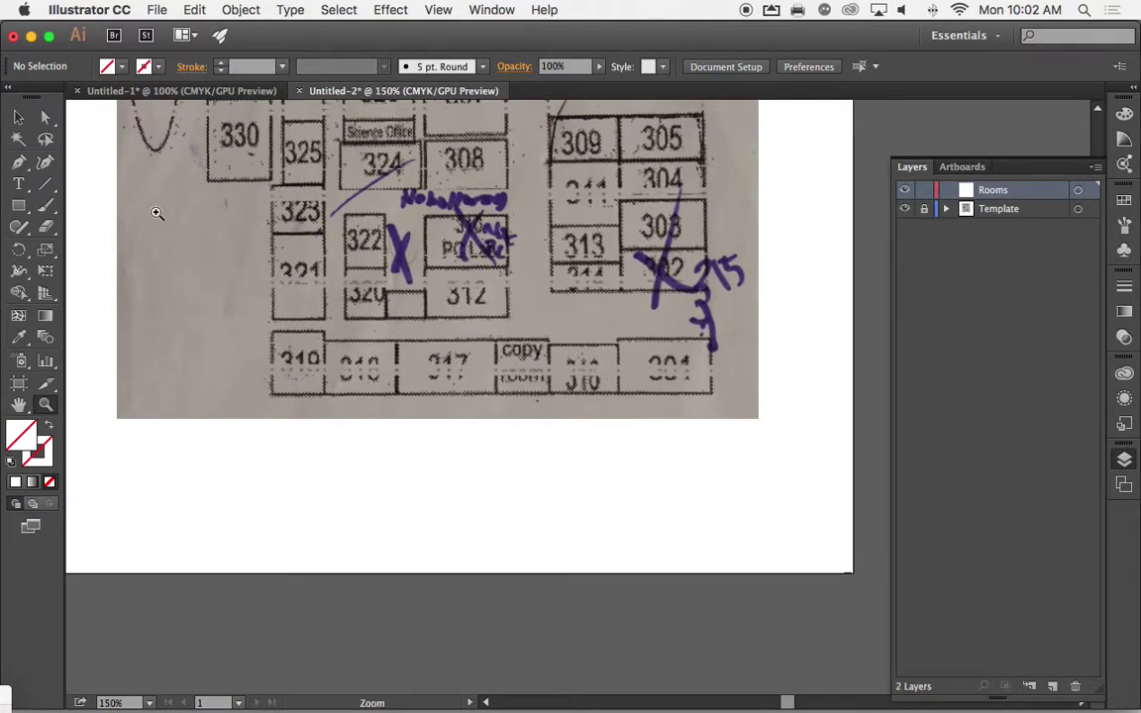
Step: Trace a closed pen outline around the bottom row, starting and ending at room 319's top-left corner
left_click(18, 162)
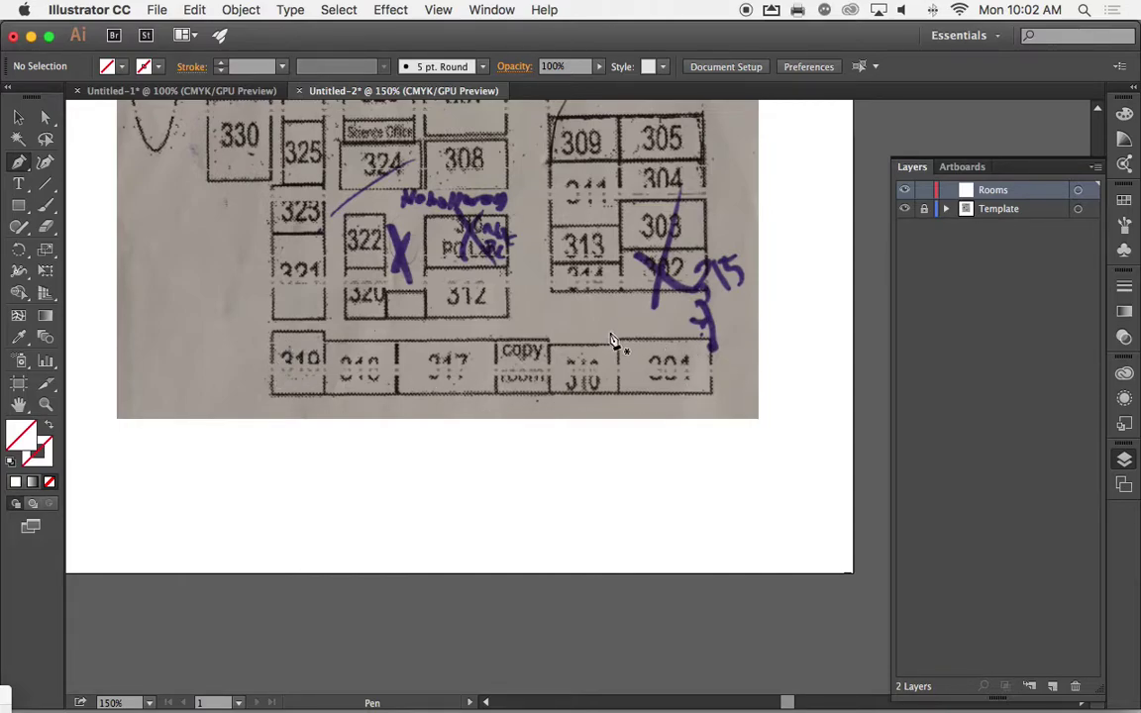
left_click(271, 333)
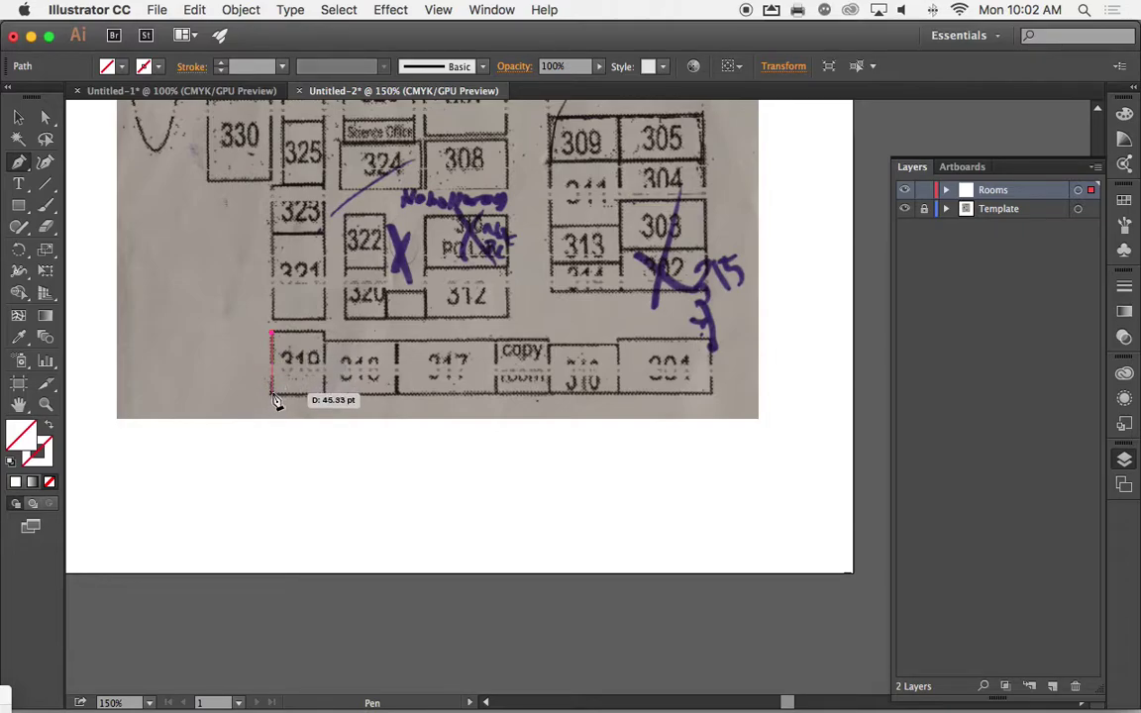
left_click(272, 396)
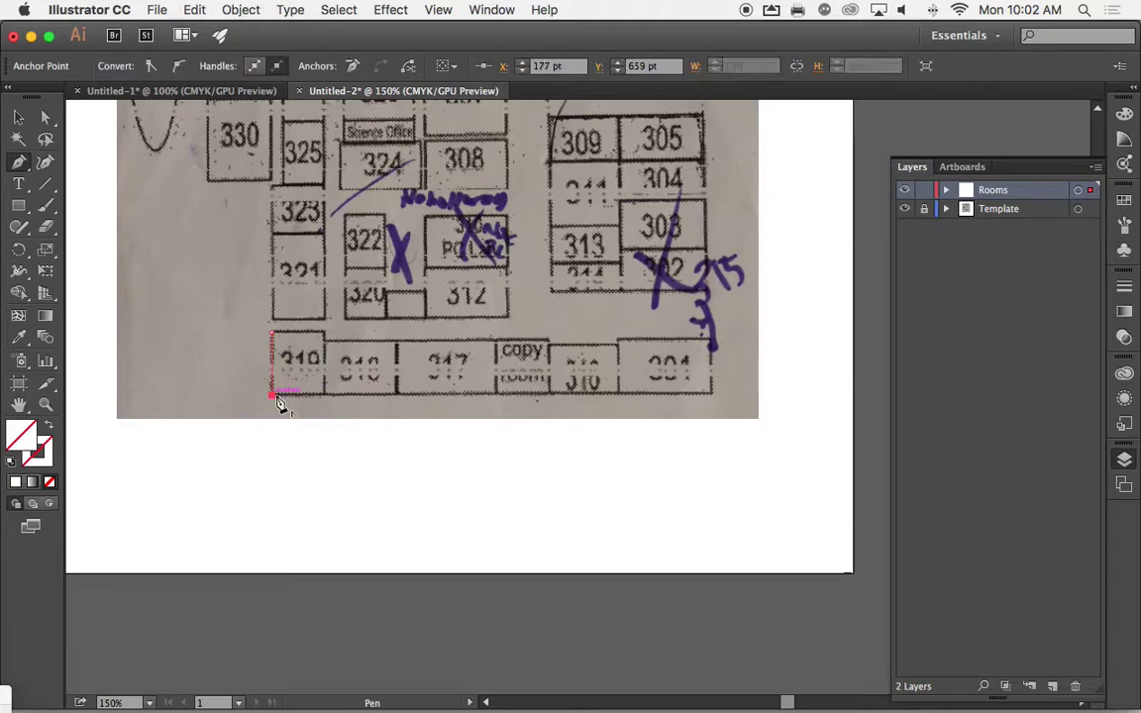
left_click(712, 396)
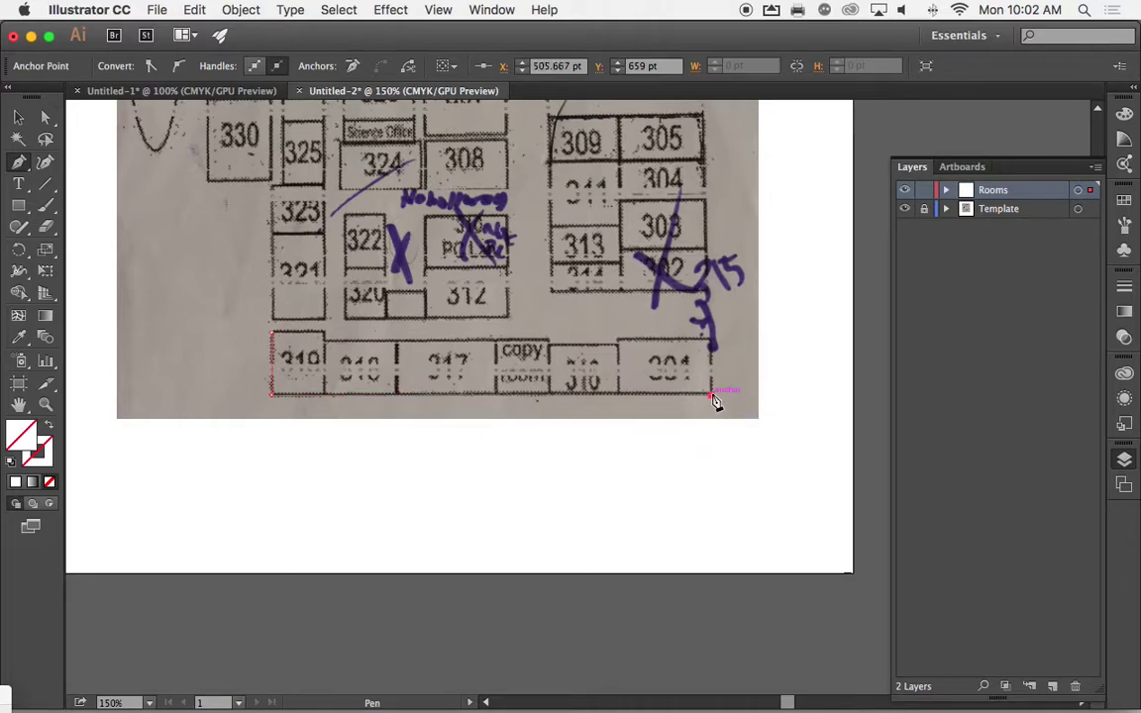
left_click(712, 340)
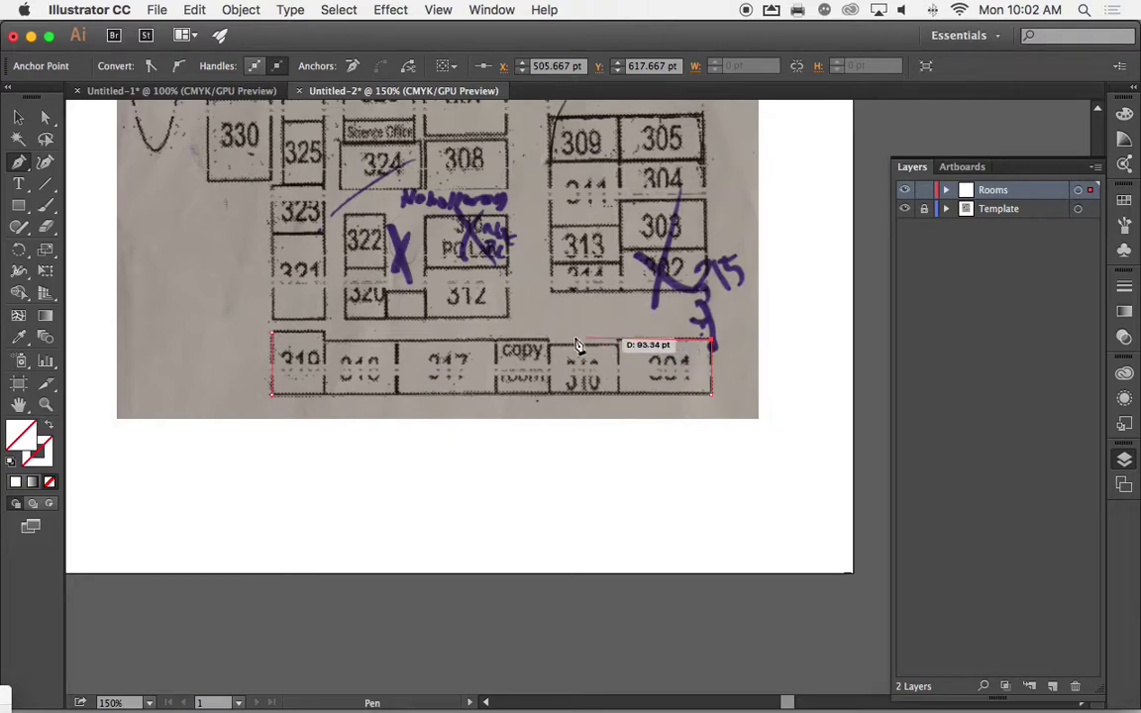
left_click(328, 340)
left_click(328, 340, "shift")
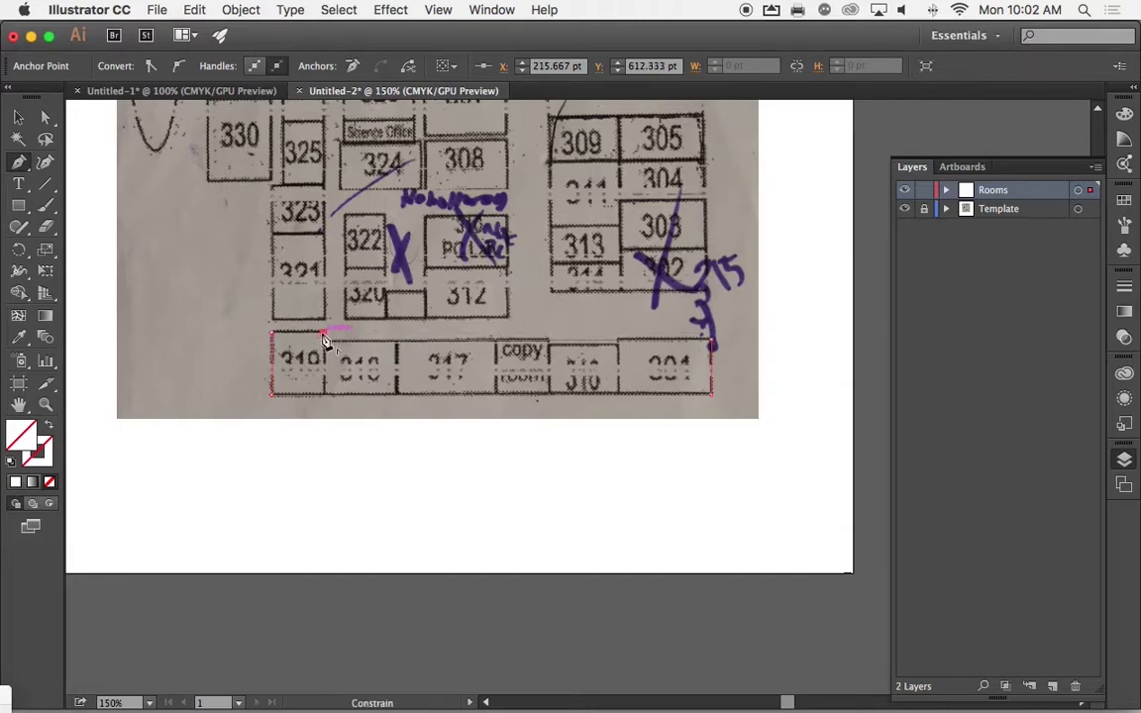
left_click(273, 335)
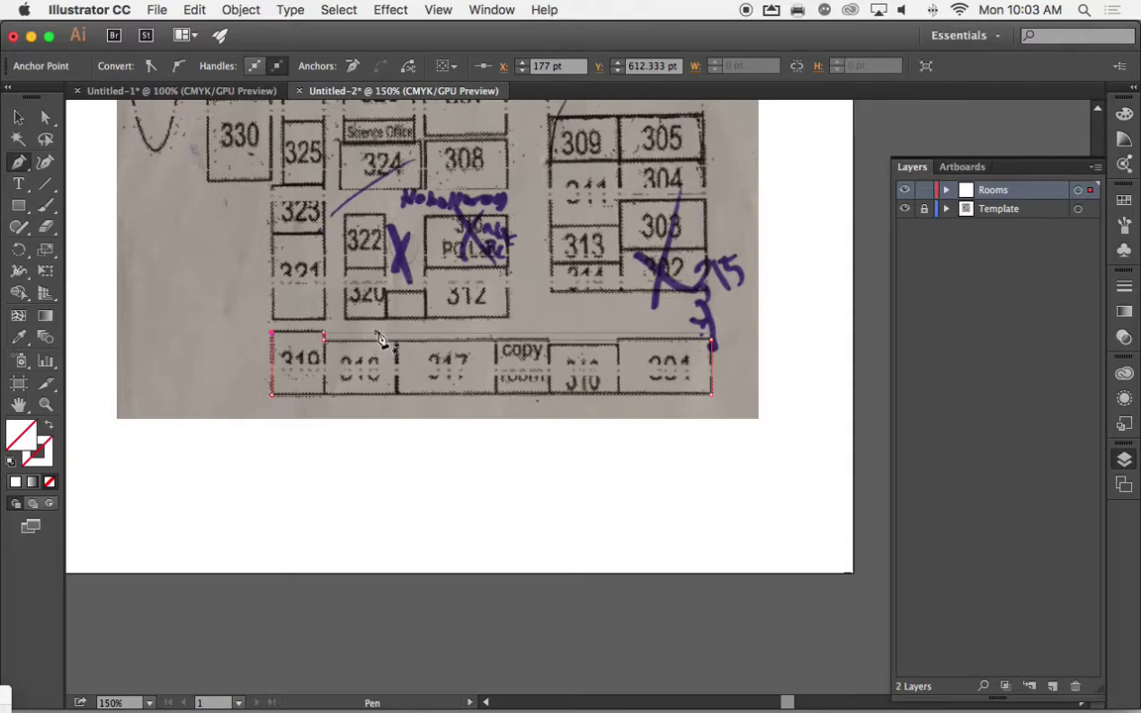
Step: Set the row outline's stroke weight to 2 pt in the Stroke panel
left_click(494, 11)
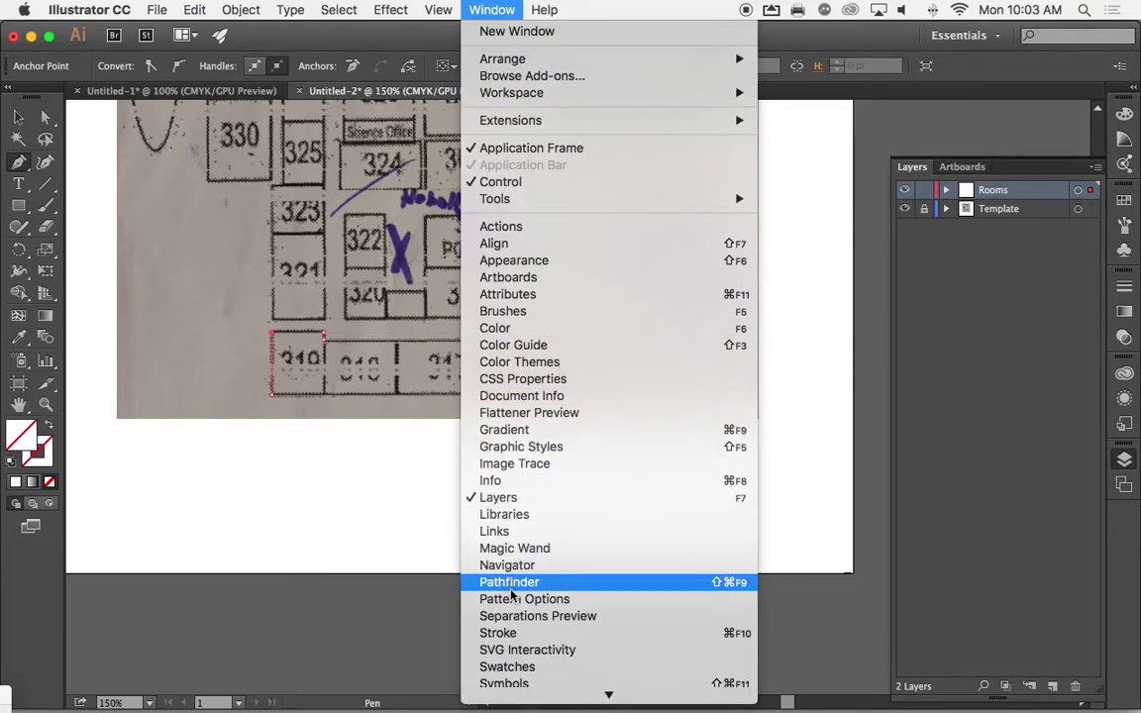
left_click(498, 633)
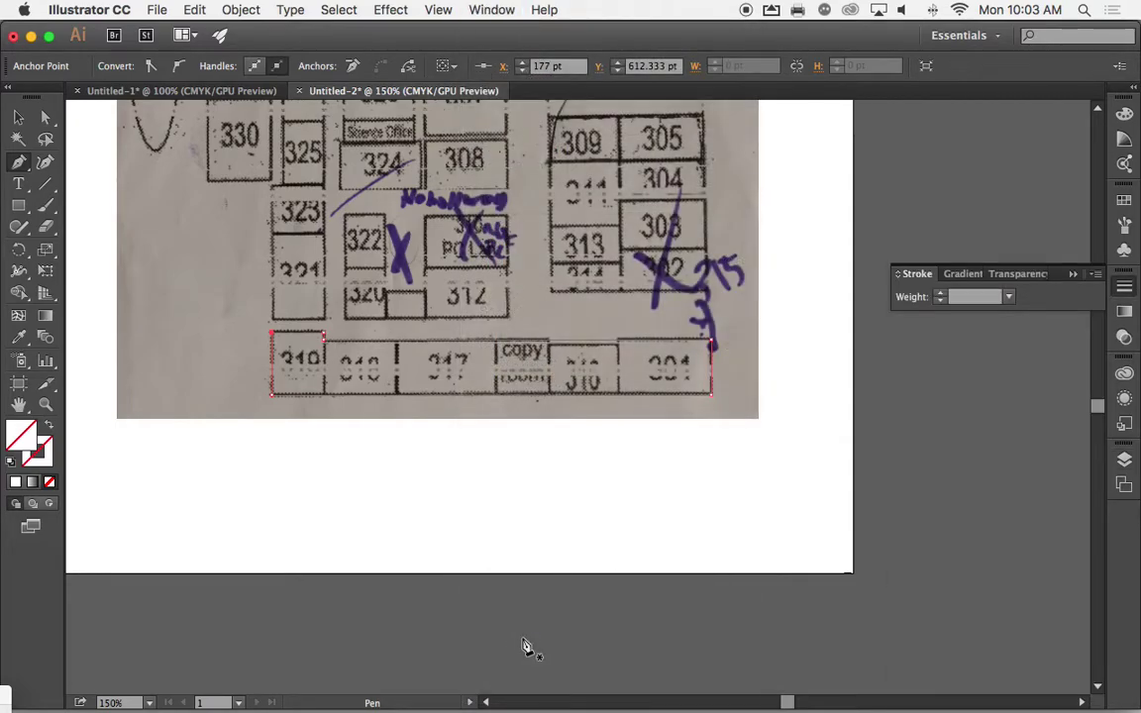
left_click(942, 296)
left_click(941, 294)
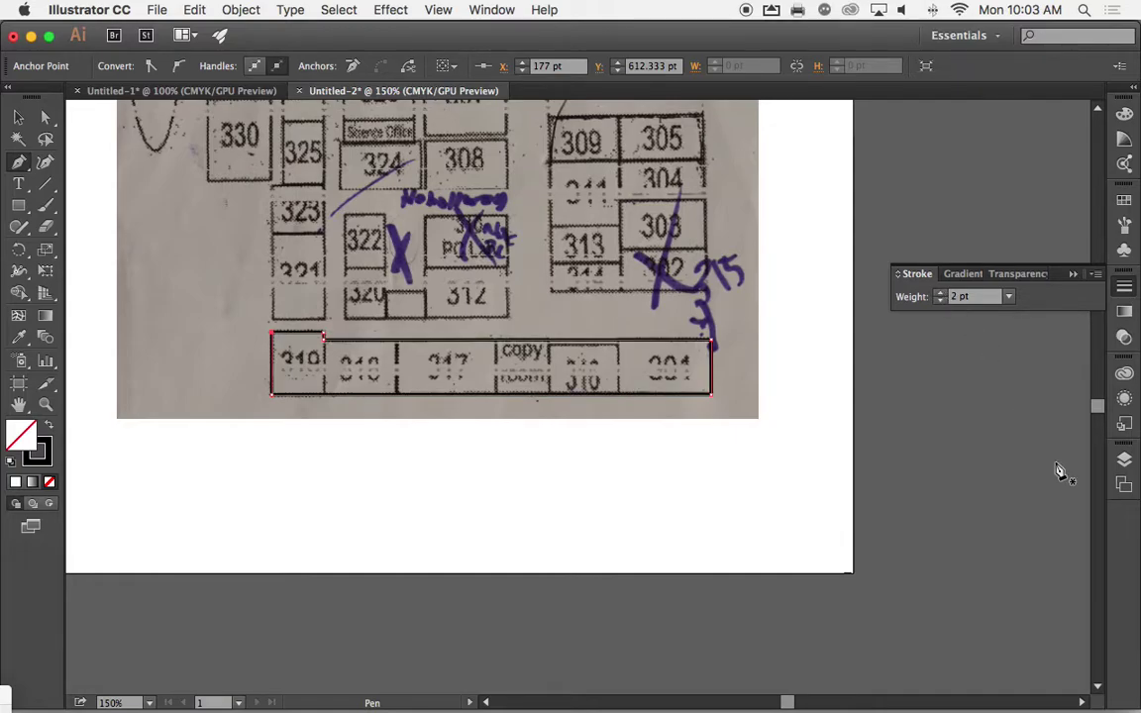
Step: Hide the Template layer to preview the deselected outline alone, then show the photo again
left_click(1125, 462)
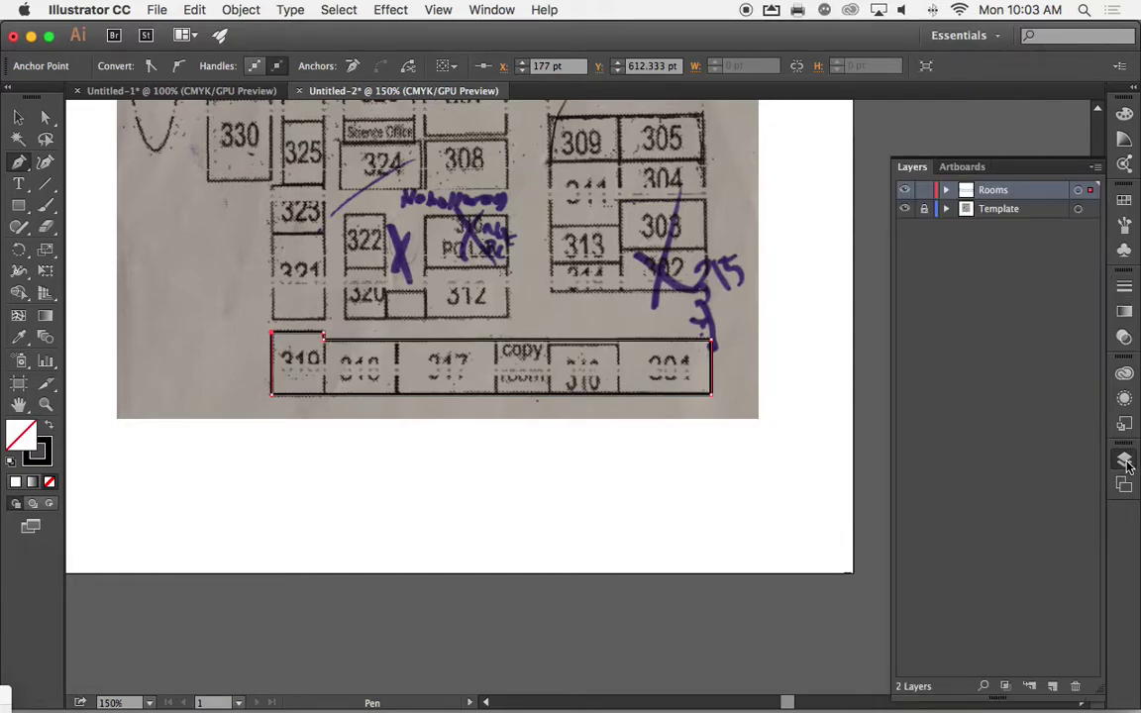
left_click(904, 209)
key("v")
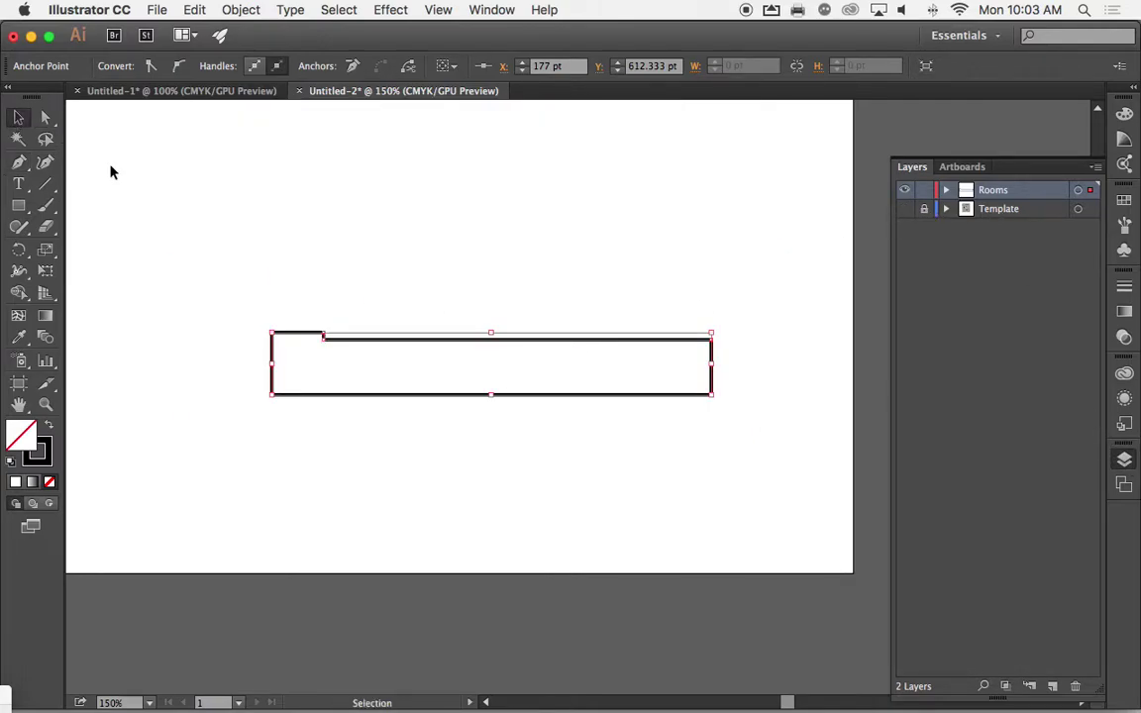
left_click(132, 178)
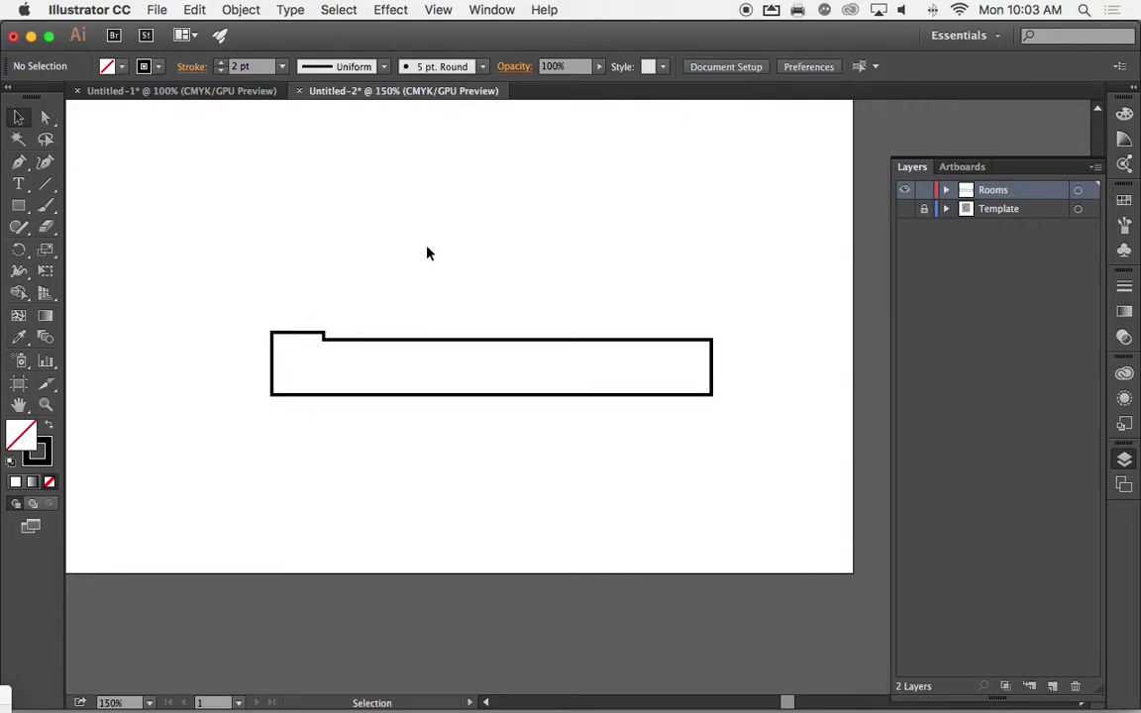
left_click(905, 209)
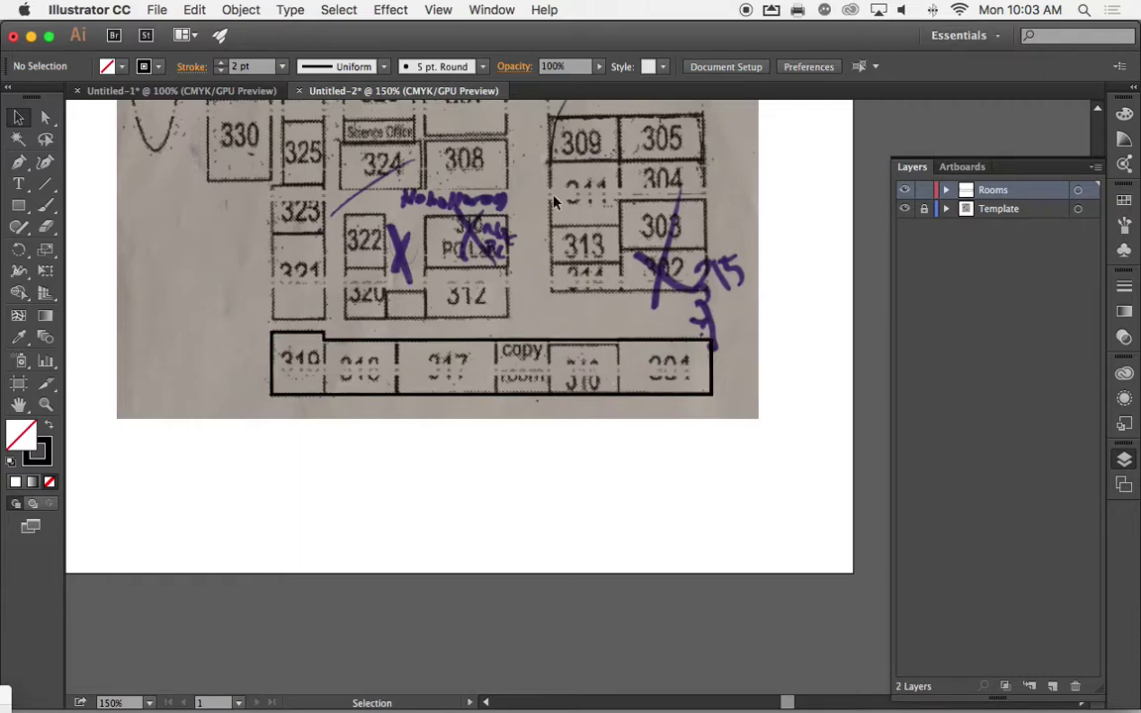
left_click(437, 9)
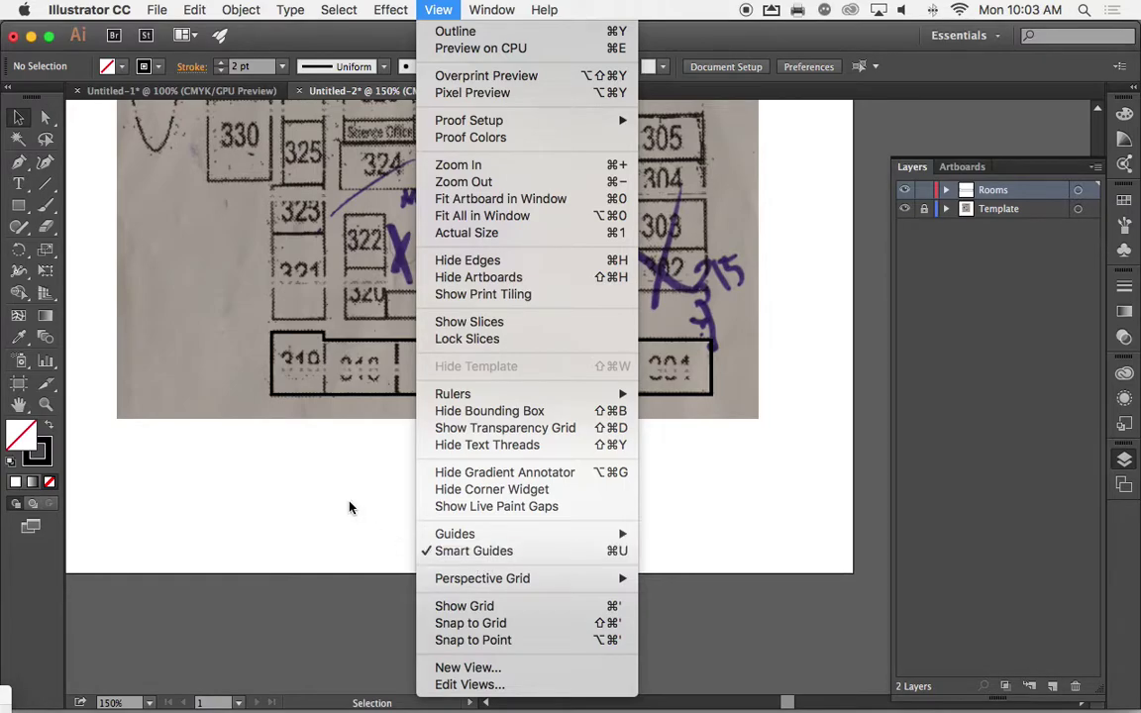
Step: Draw rectangles over each bottom-row room: beside 319, 317, the copy room, 310 and the right end
left_click(314, 449)
left_click(20, 206)
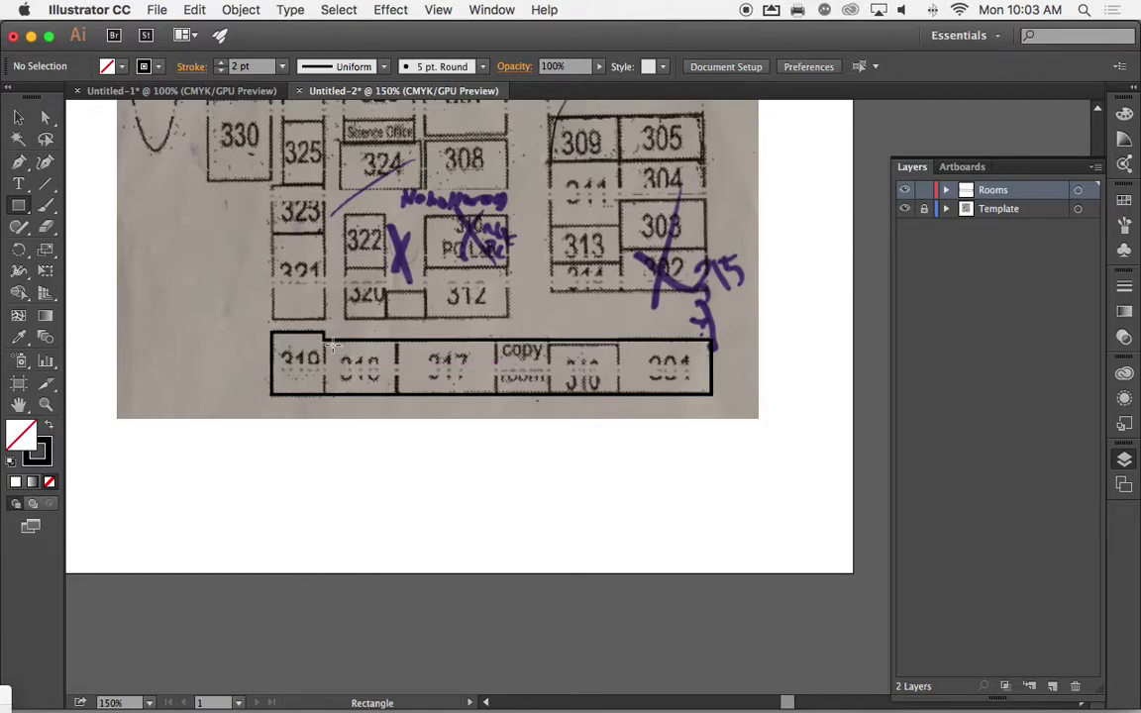
left_click_drag(323, 340, 398, 395)
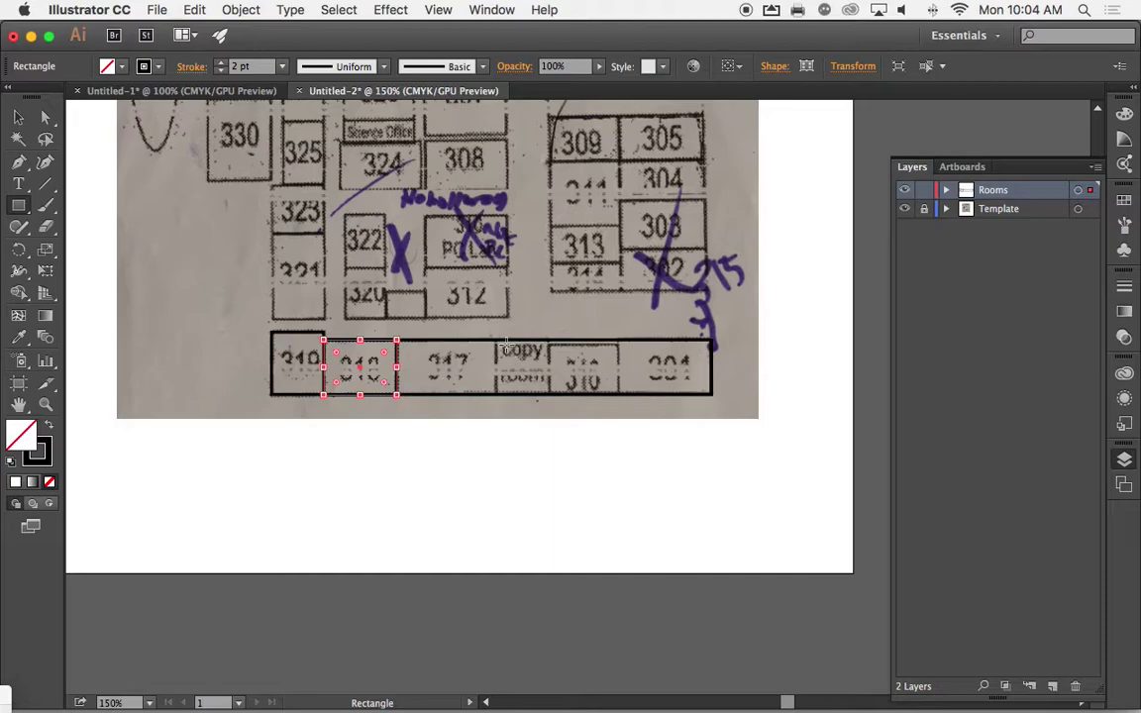
left_click_drag(496, 338, 397, 396)
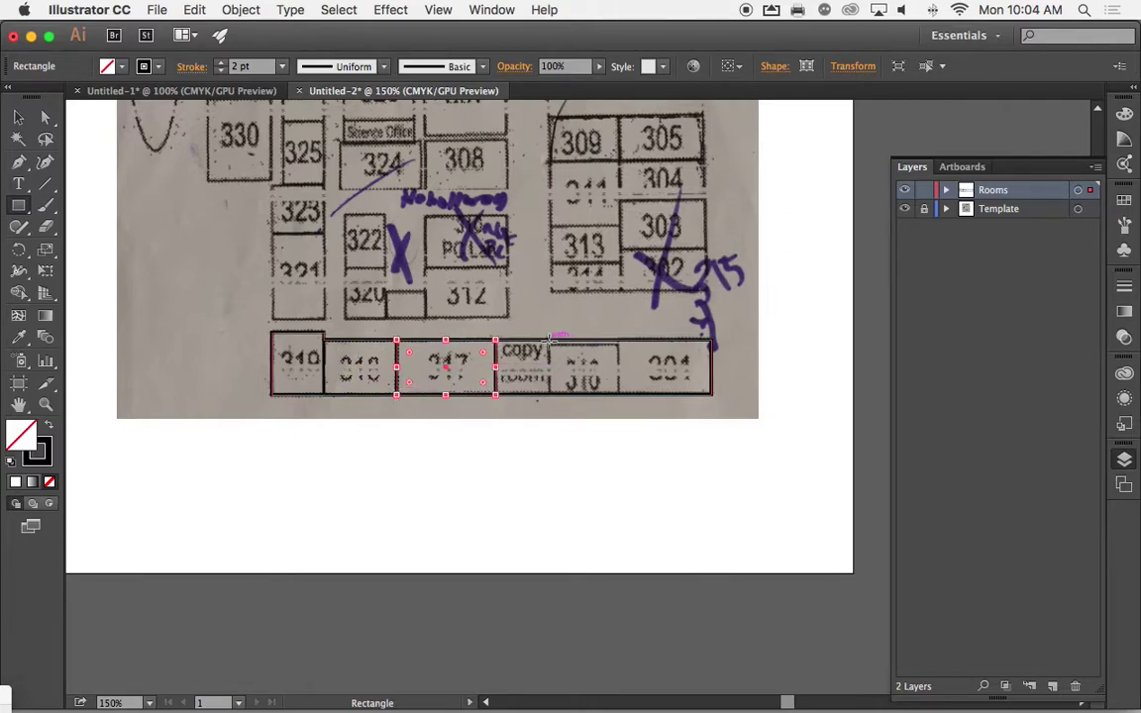
left_click_drag(548, 338, 496, 394)
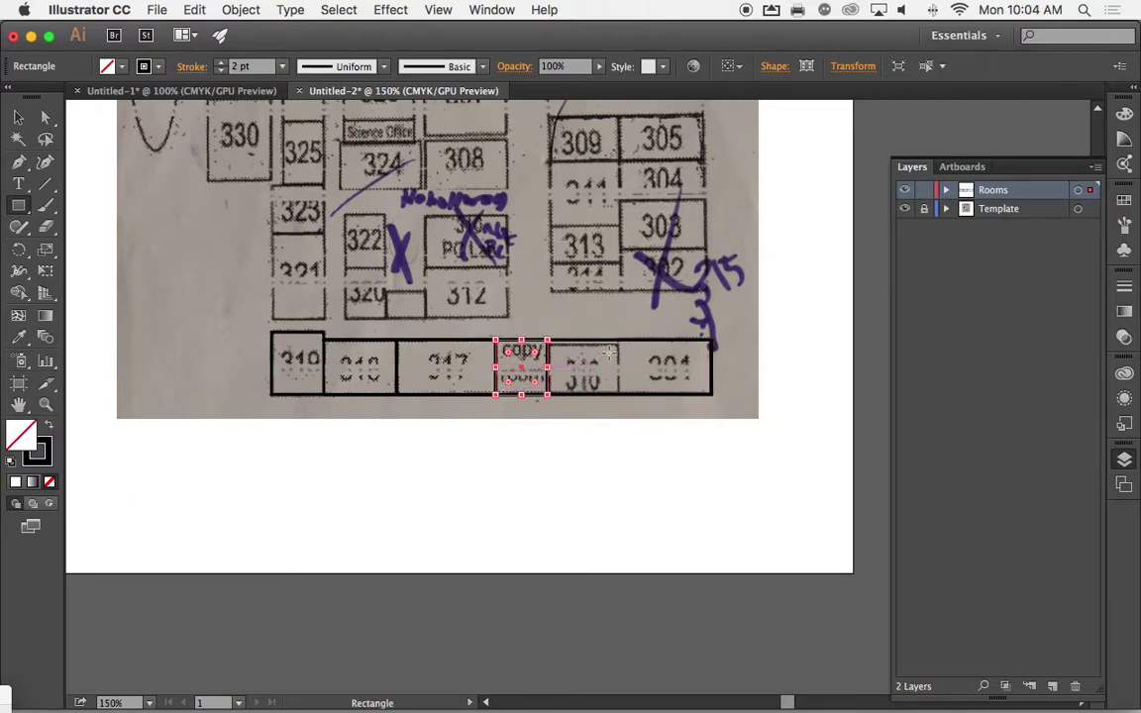
left_click_drag(621, 339, 548, 395)
mouse_move(716, 335)
left_mouse_down()
mouse_move(619, 447)
mouse_move(619, 384)
mouse_move(620, 395)
left_mouse_up()
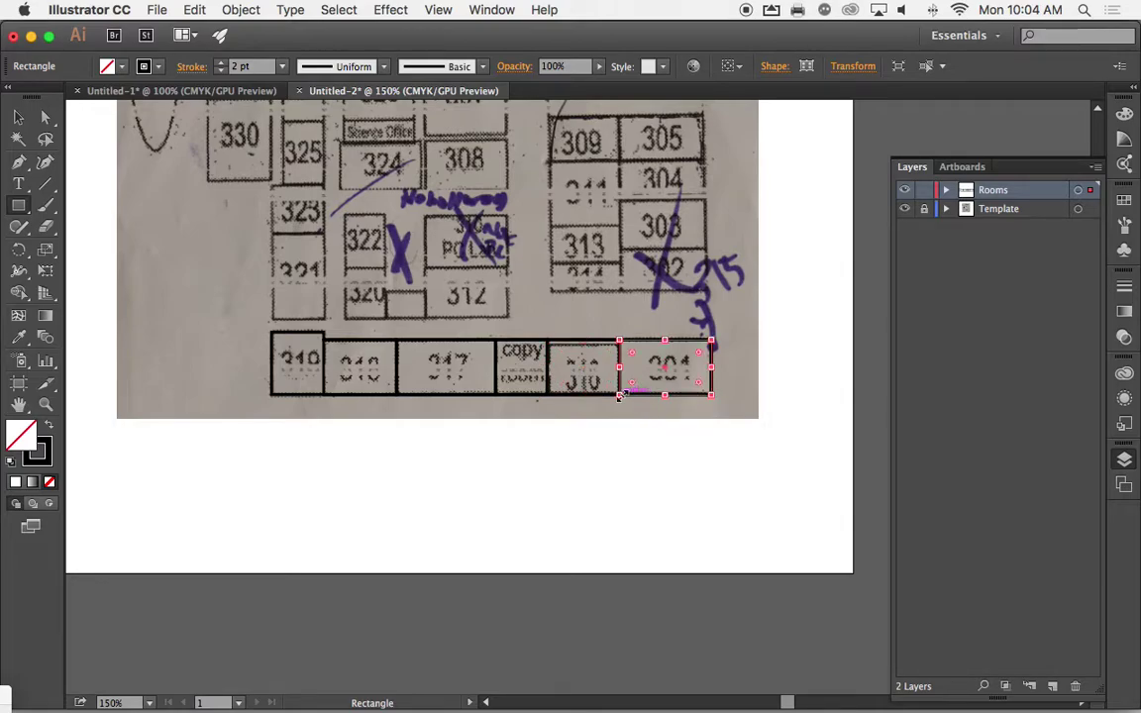
Step: Add a 319 text label inside room 319's box
left_click(18, 185)
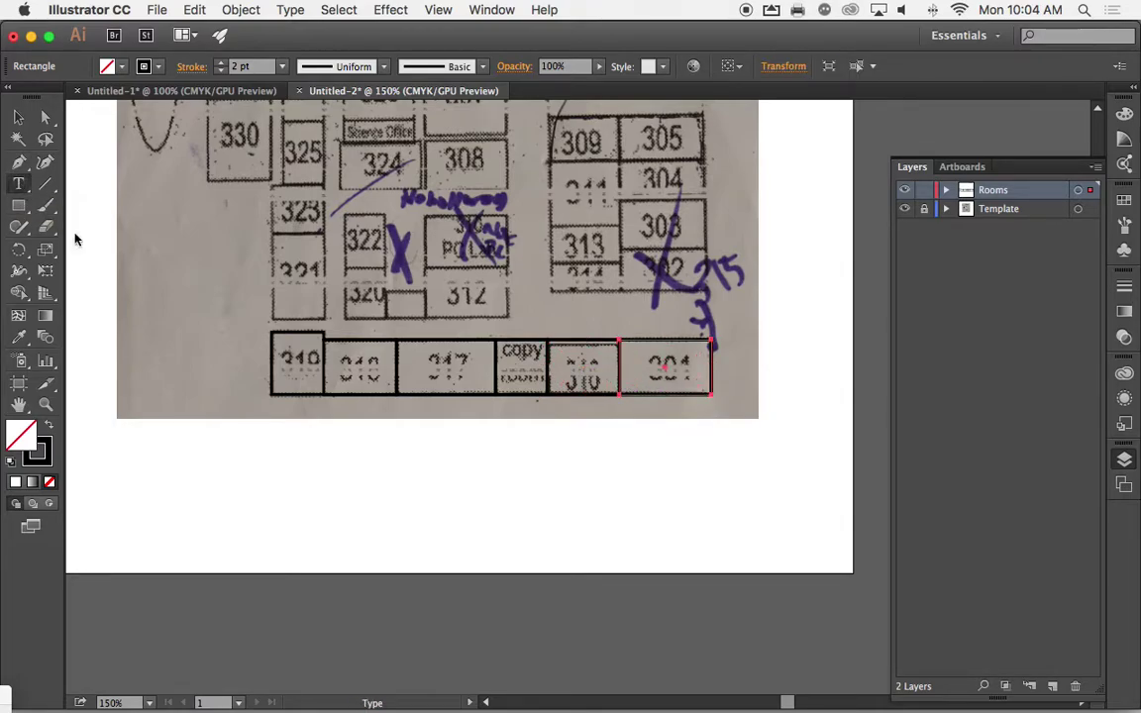
left_click(297, 366)
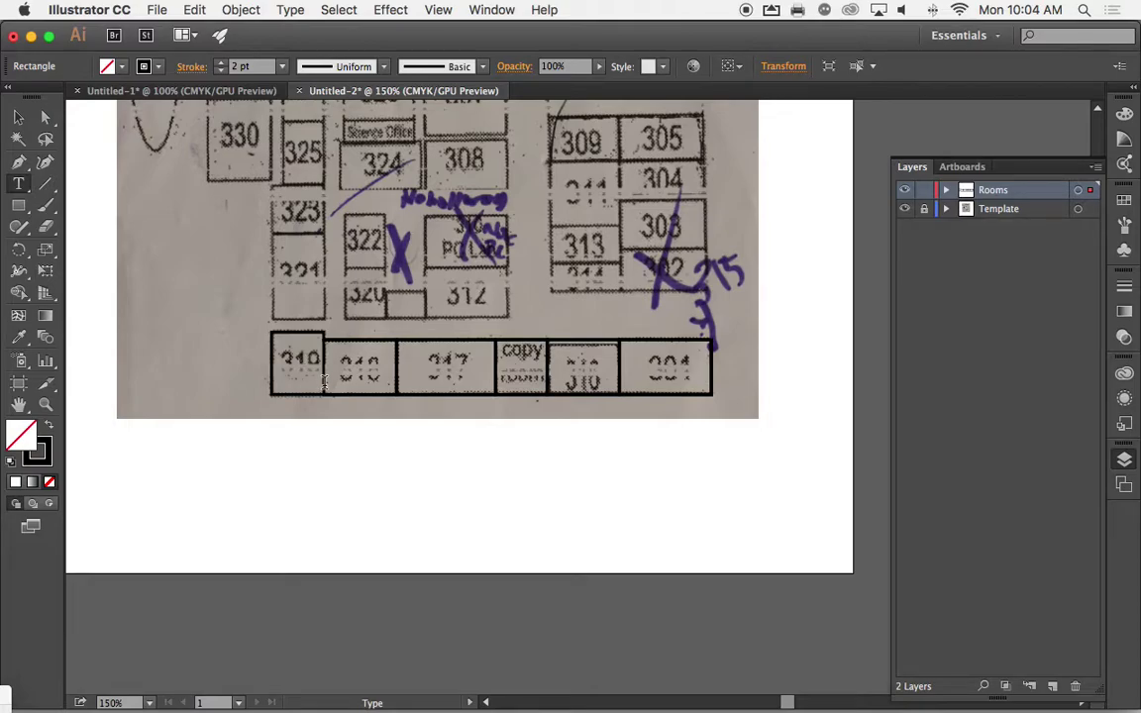
left_click(324, 381)
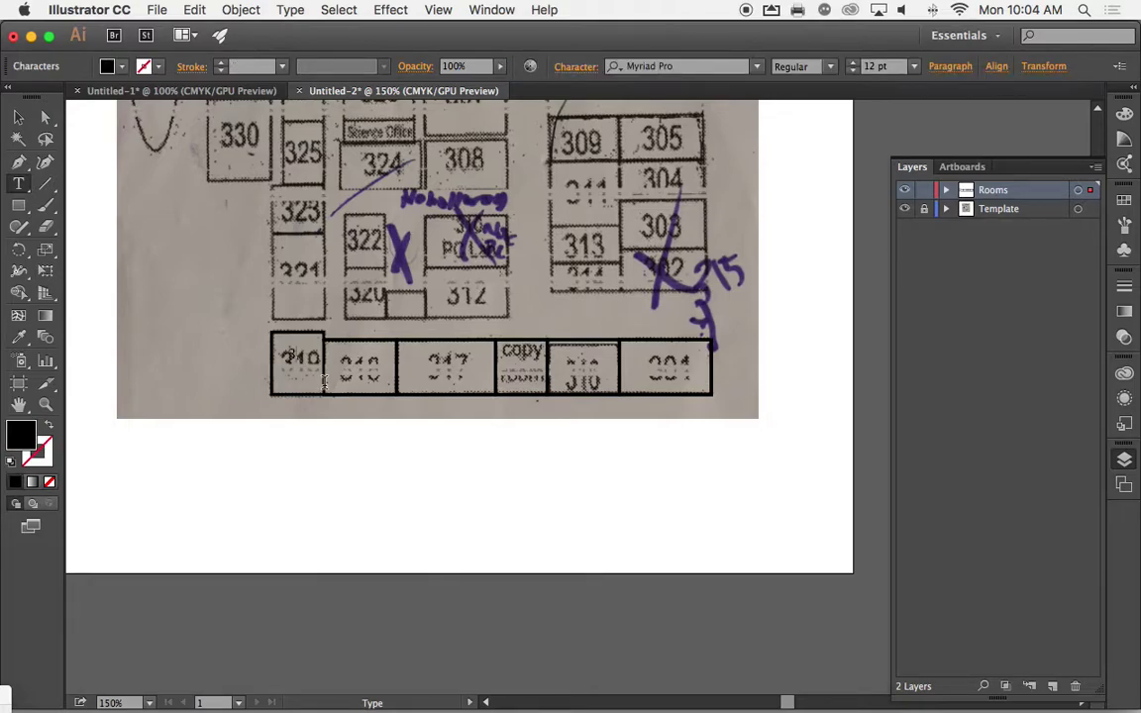
Step: Set the 319 label in Monaco Regular at 17 pt
key("super+a")
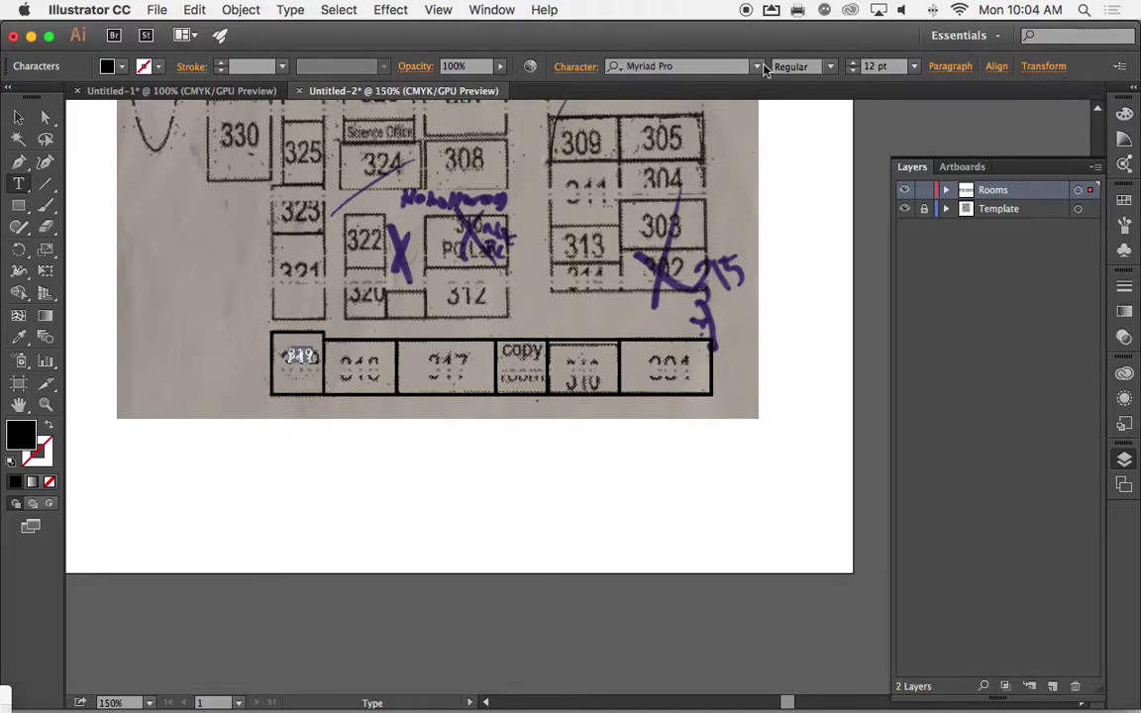
left_click(757, 67)
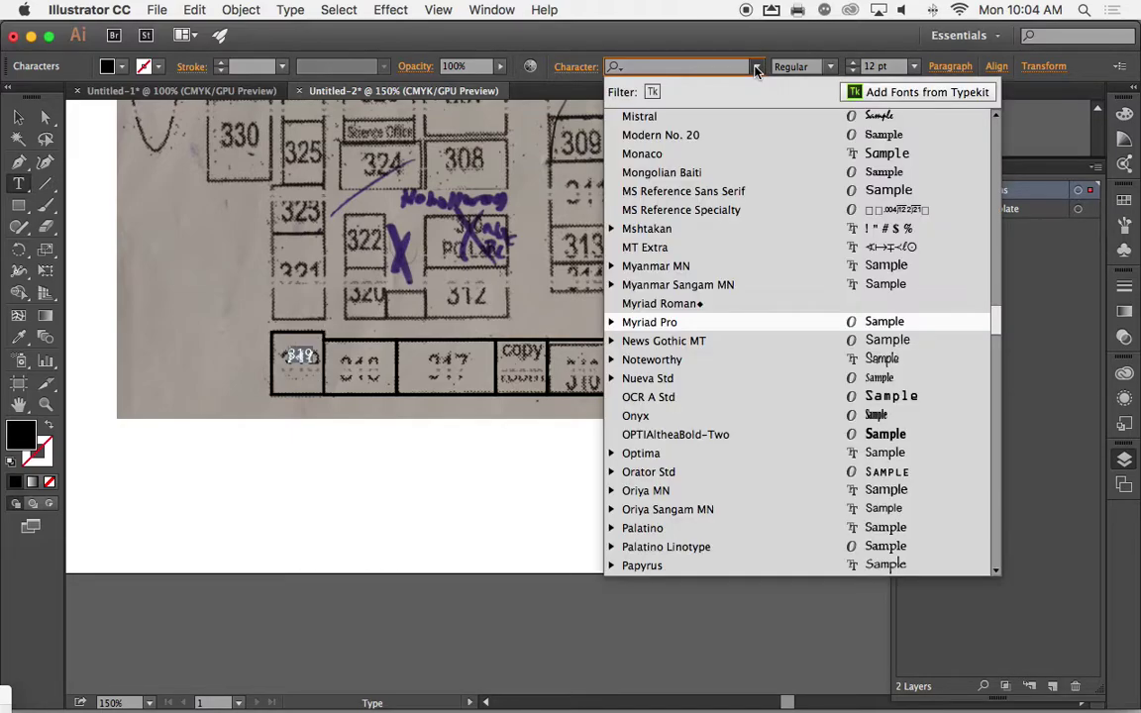
left_click(678, 153)
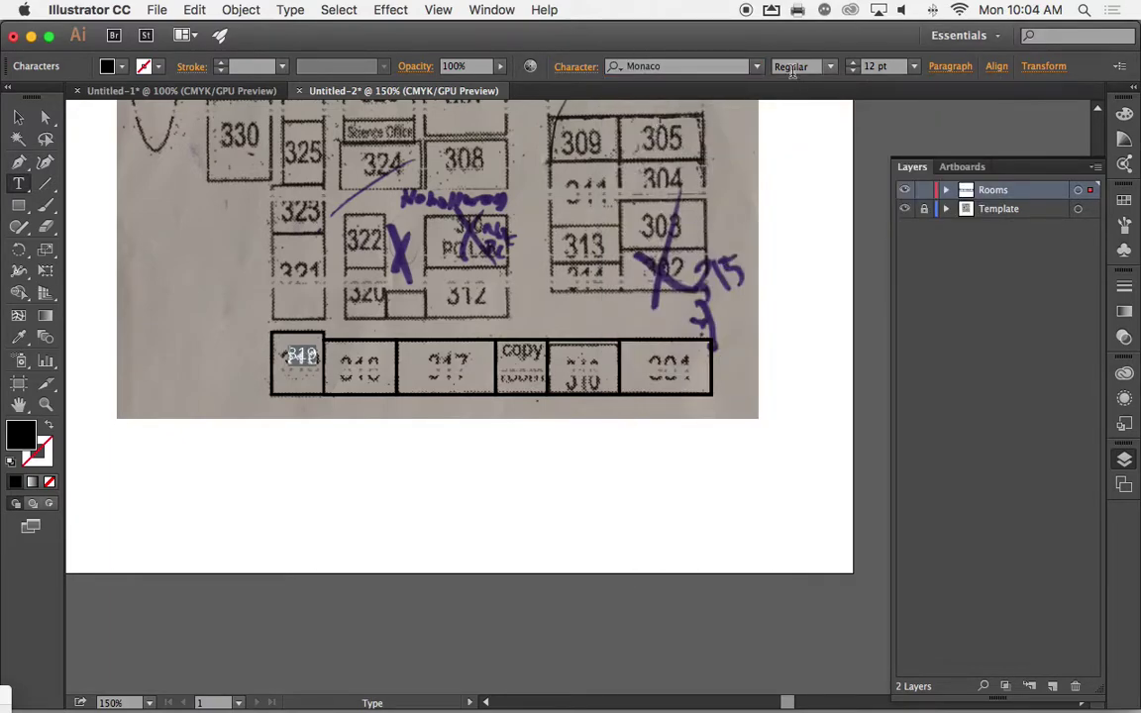
left_click(830, 66)
left_click(813, 87)
left_click(854, 63)
left_click(854, 63)
left_click(854, 62)
left_click(854, 62)
left_click(854, 63)
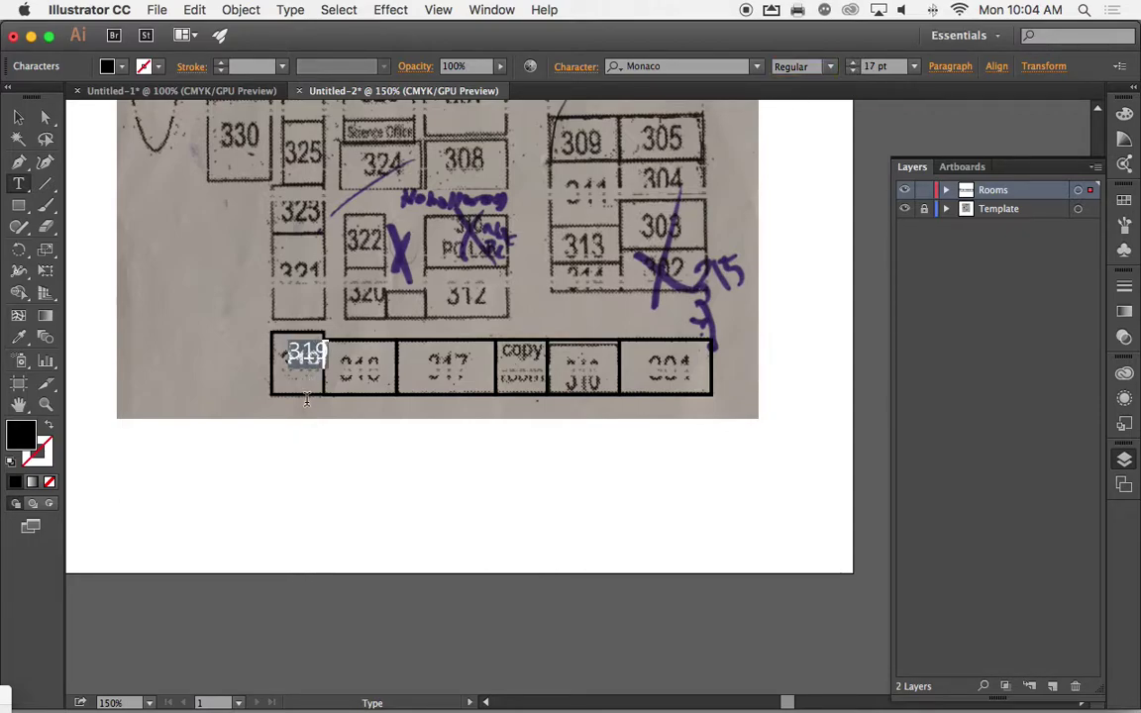
Step: Move the 319 label down into the first room and hide the floor plan scan
left_click(18, 117)
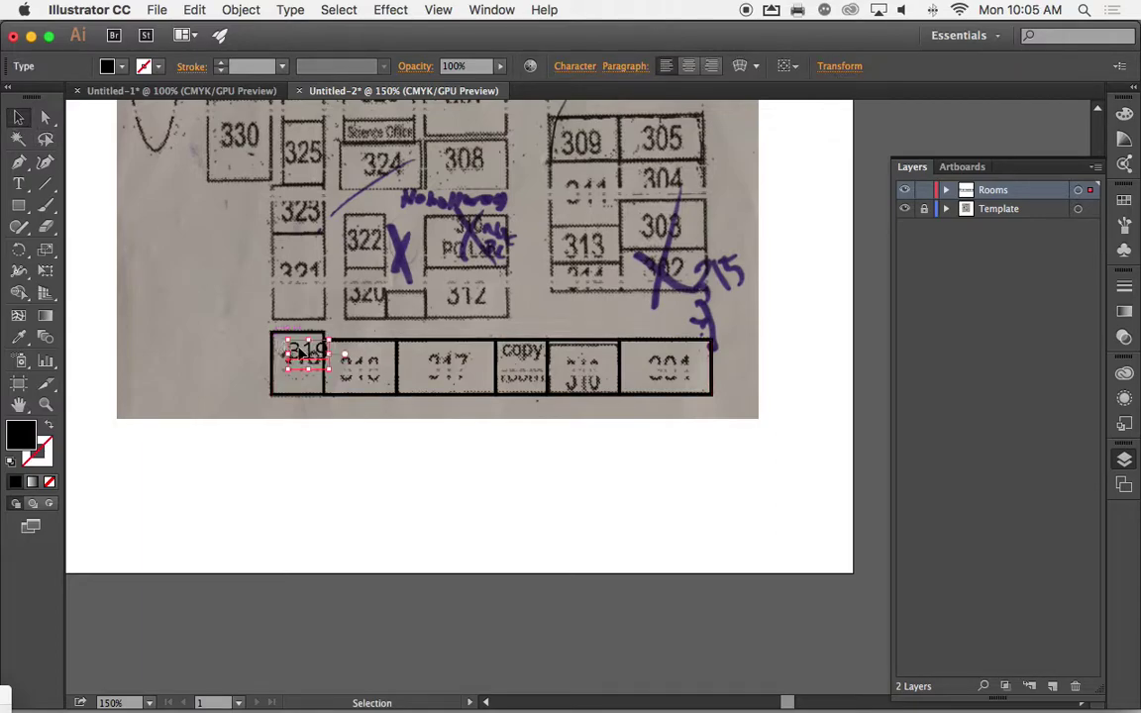
left_click_drag(304, 353, 304, 364)
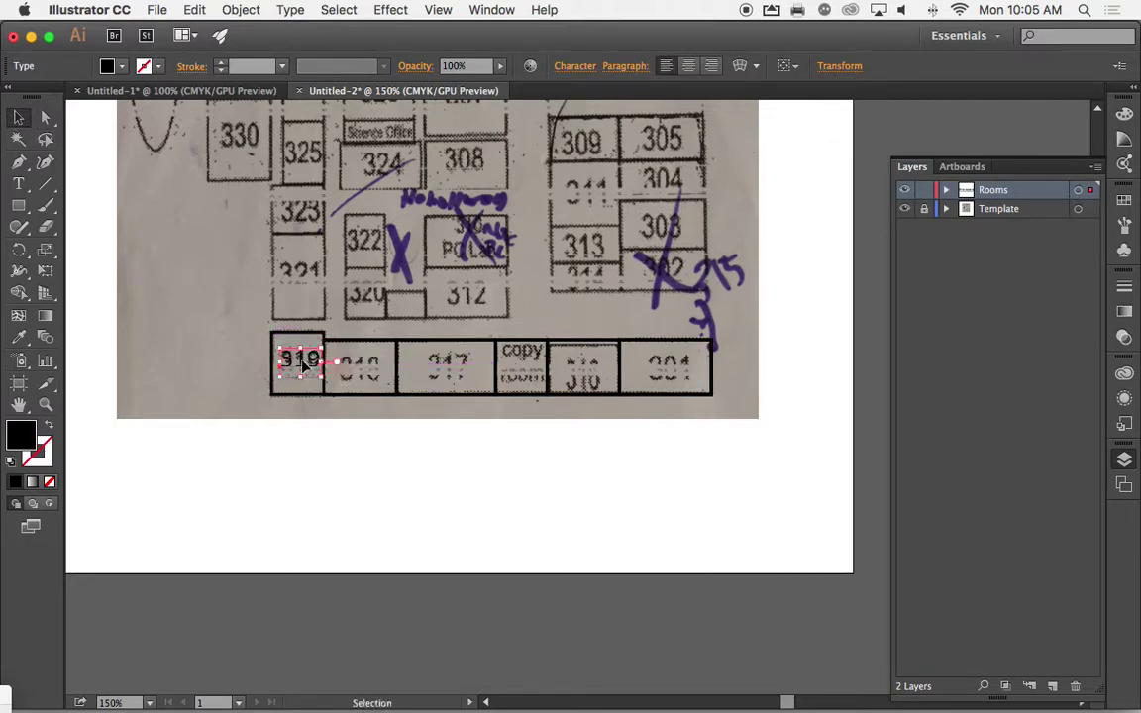
left_click(909, 214)
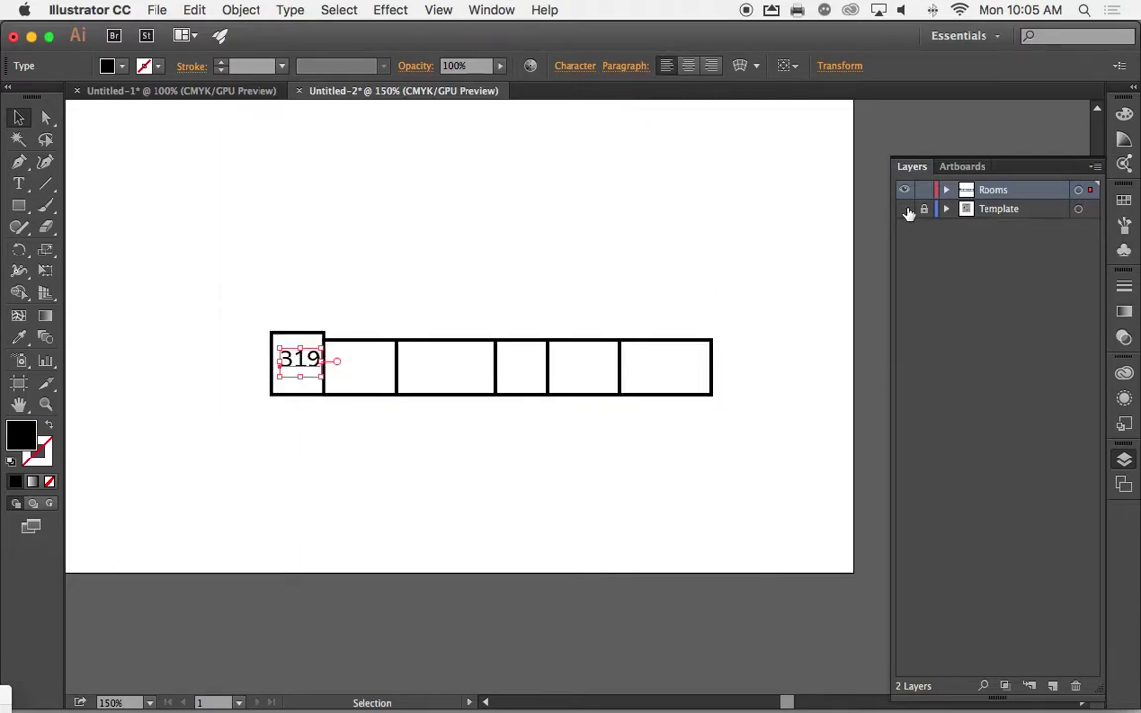
left_click(904, 210)
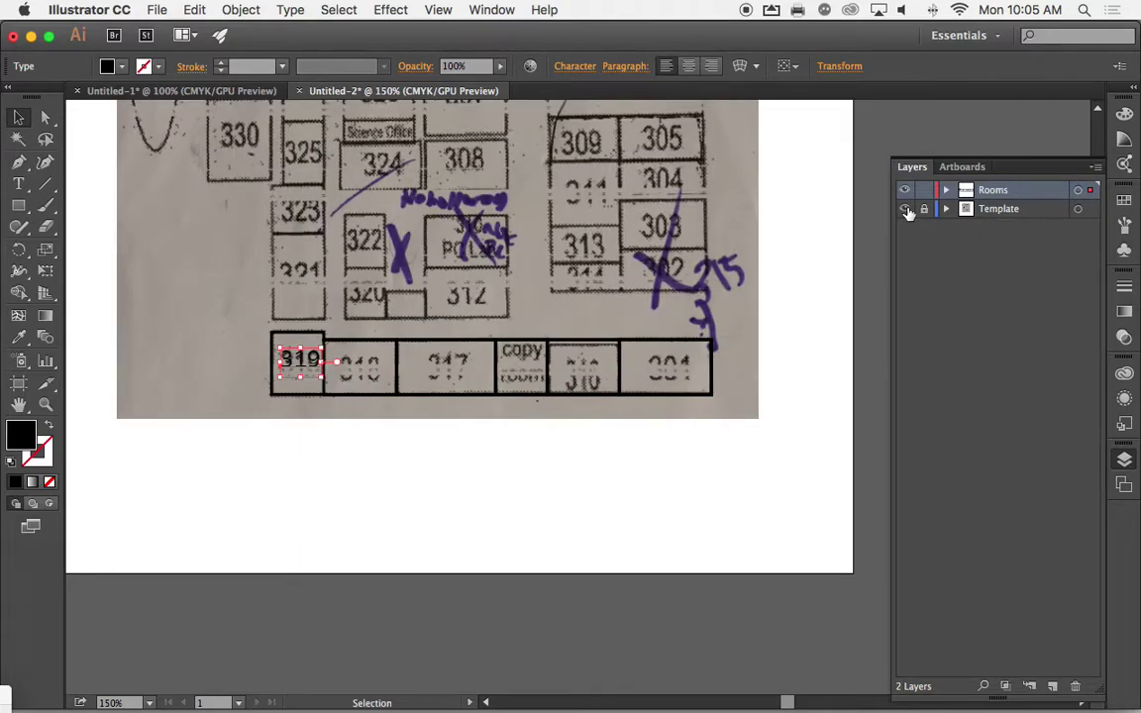
left_click(907, 212)
left_click(908, 212)
left_click(909, 213)
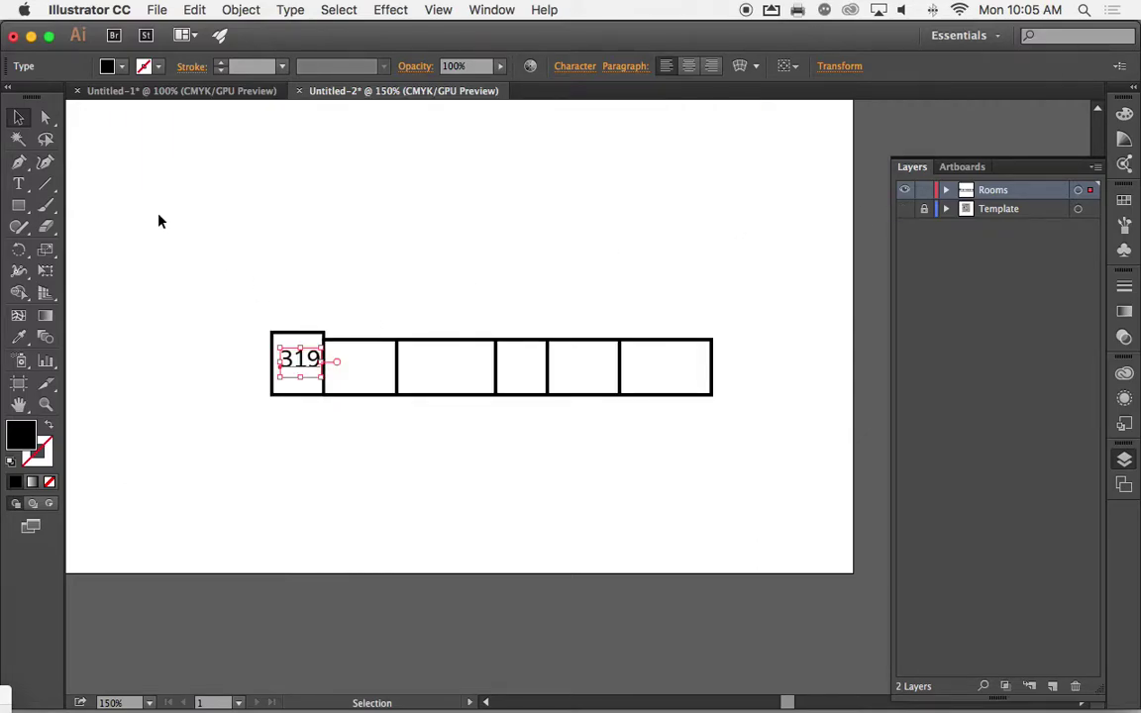
Step: Option-drag a copy of the 319 label into the next room box
left_click(46, 117)
left_click(15, 119)
left_click(306, 371)
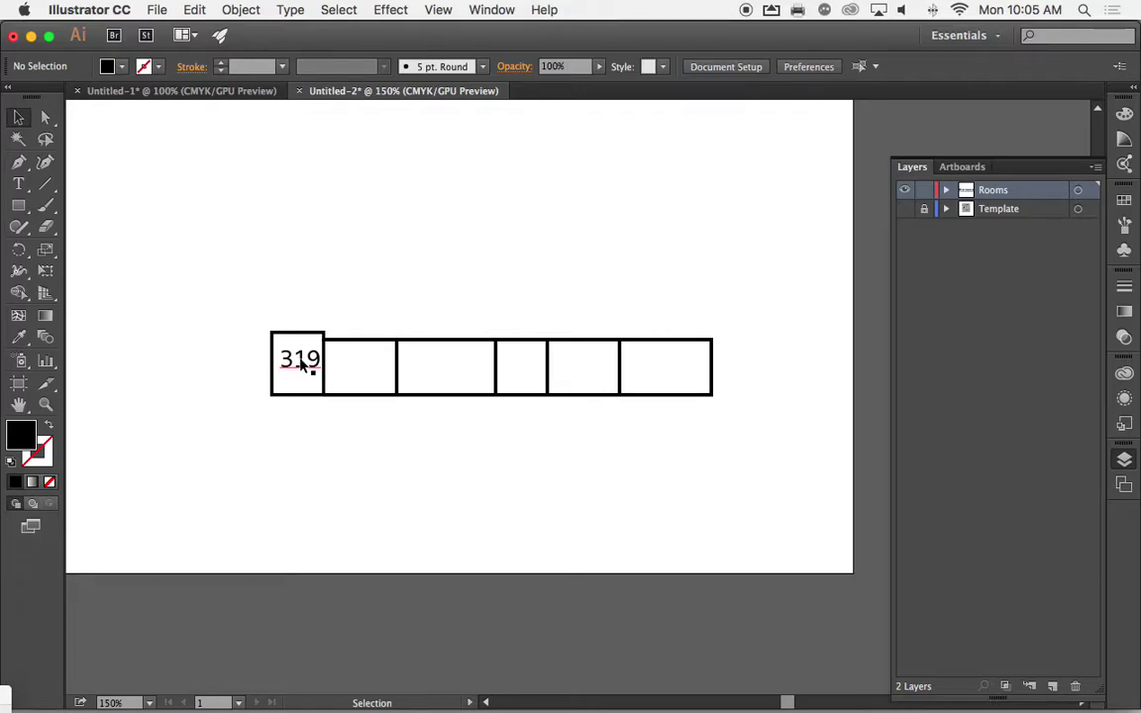
left_click_drag(306, 364, 666, 363)
Step: Change the second and third room labels to 318 and 317
left_click(18, 185)
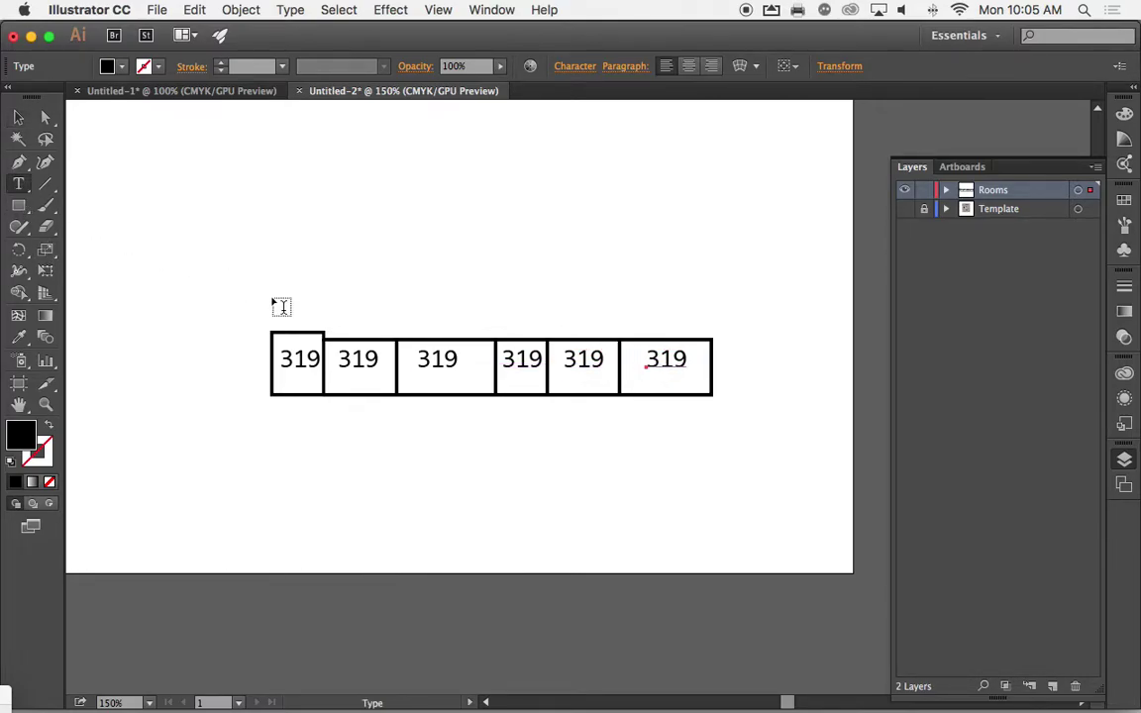
left_click(904, 209)
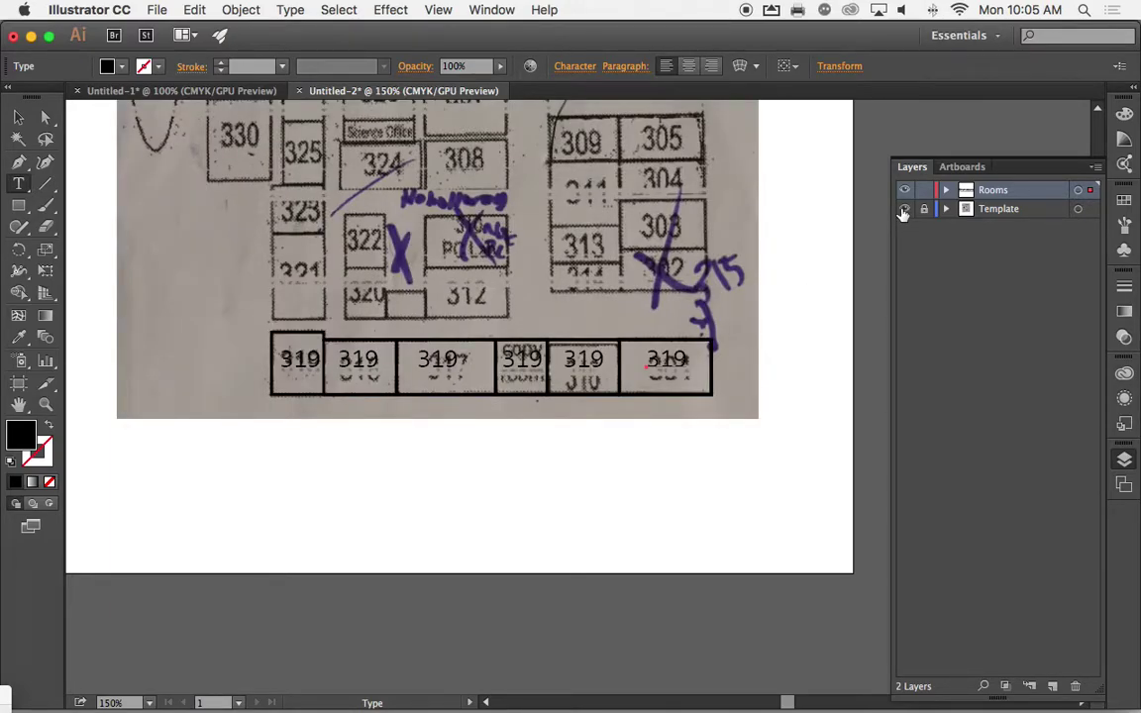
left_click(904, 209)
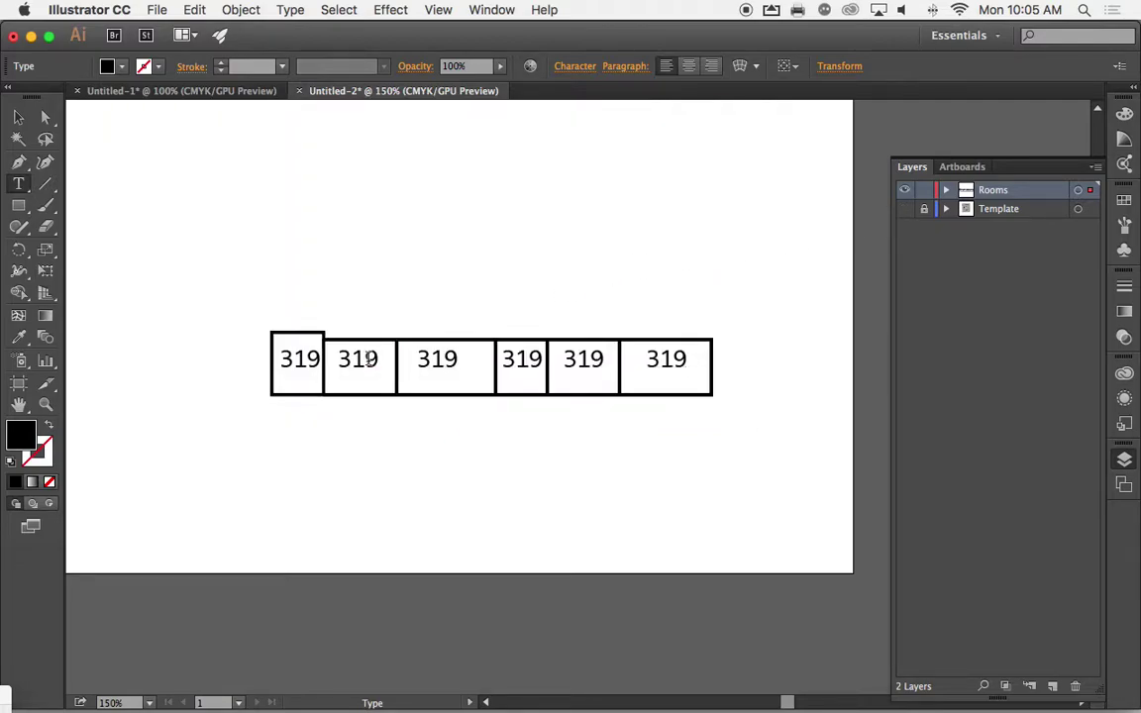
left_click_drag(366, 359, 378, 360)
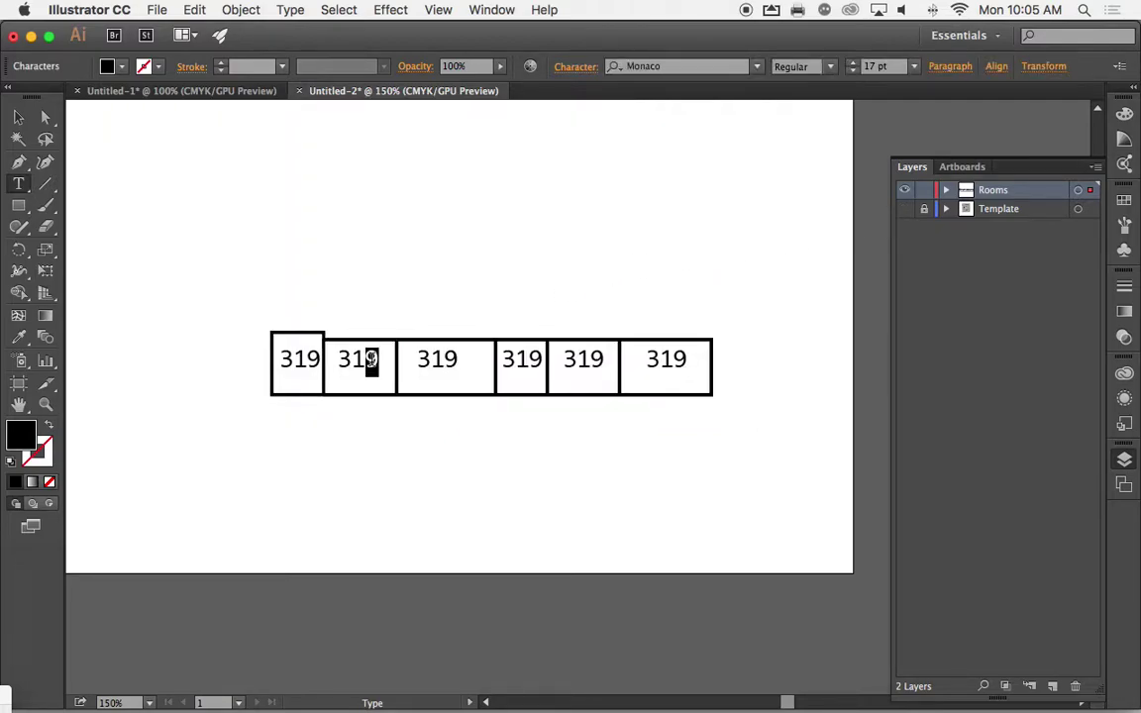
type("8")
left_click_drag(444, 359, 458, 359)
type("7")
Step: Replace the fourth room's label with two-line 'COPY ROOM' text at 12 pt
left_click_drag(543, 361, 500, 362)
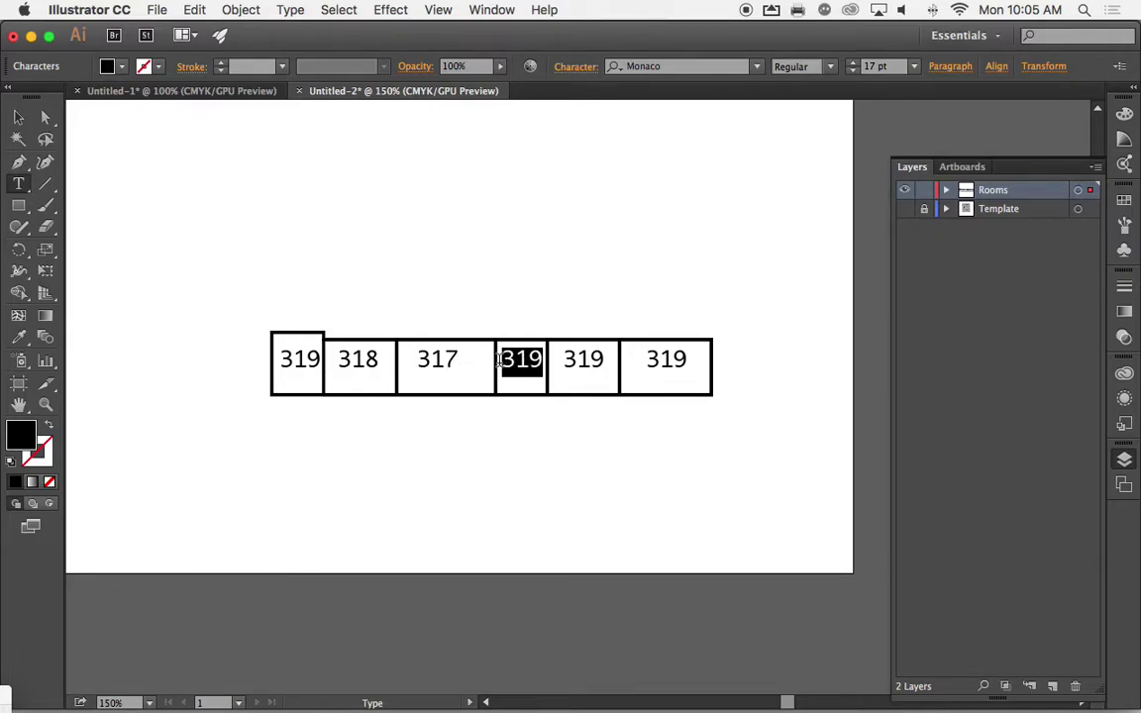
type("COPY")
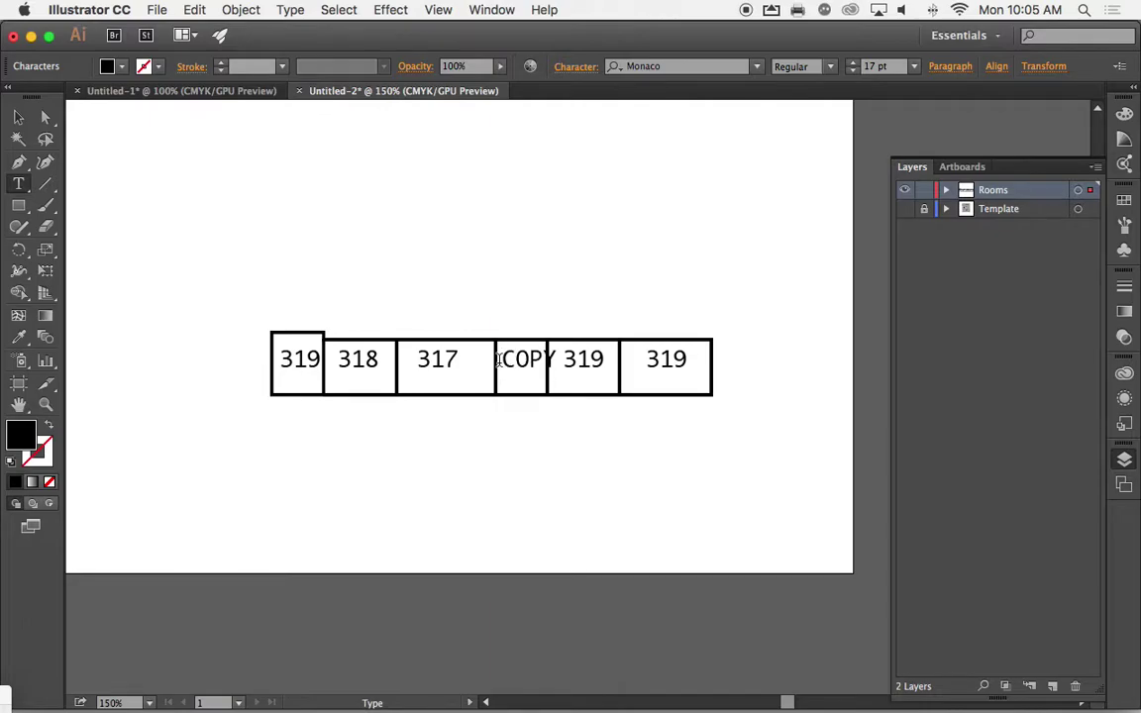
key("Return")
type("ROOM")
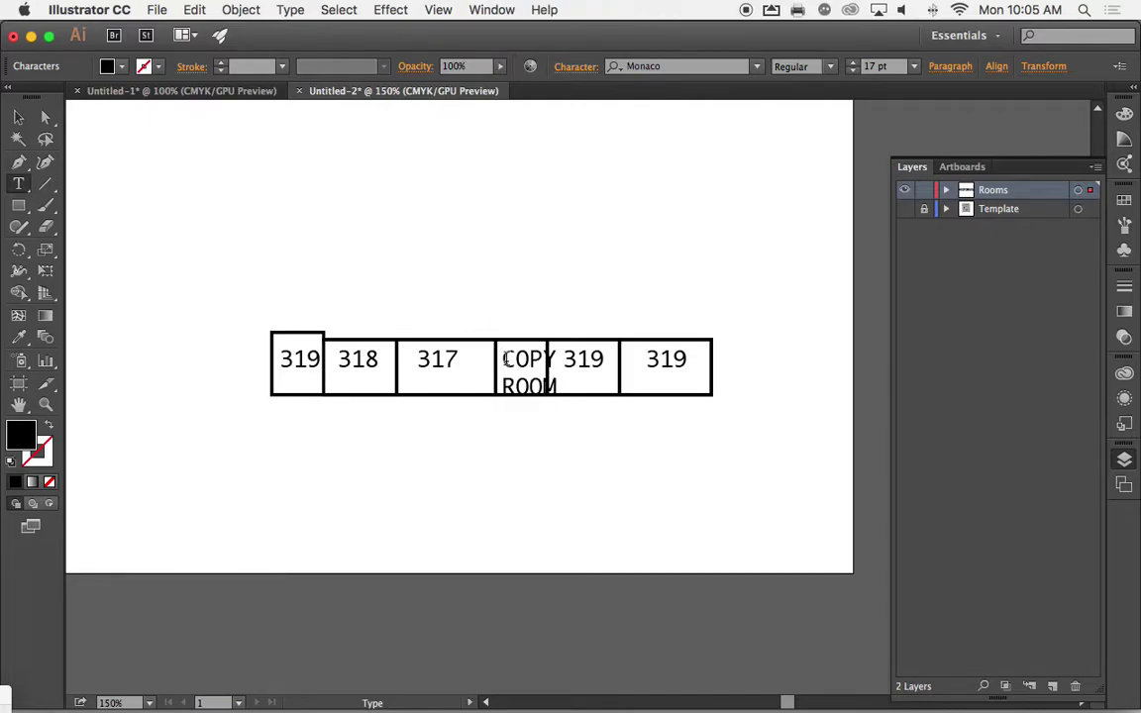
left_click_drag(500, 360, 567, 384)
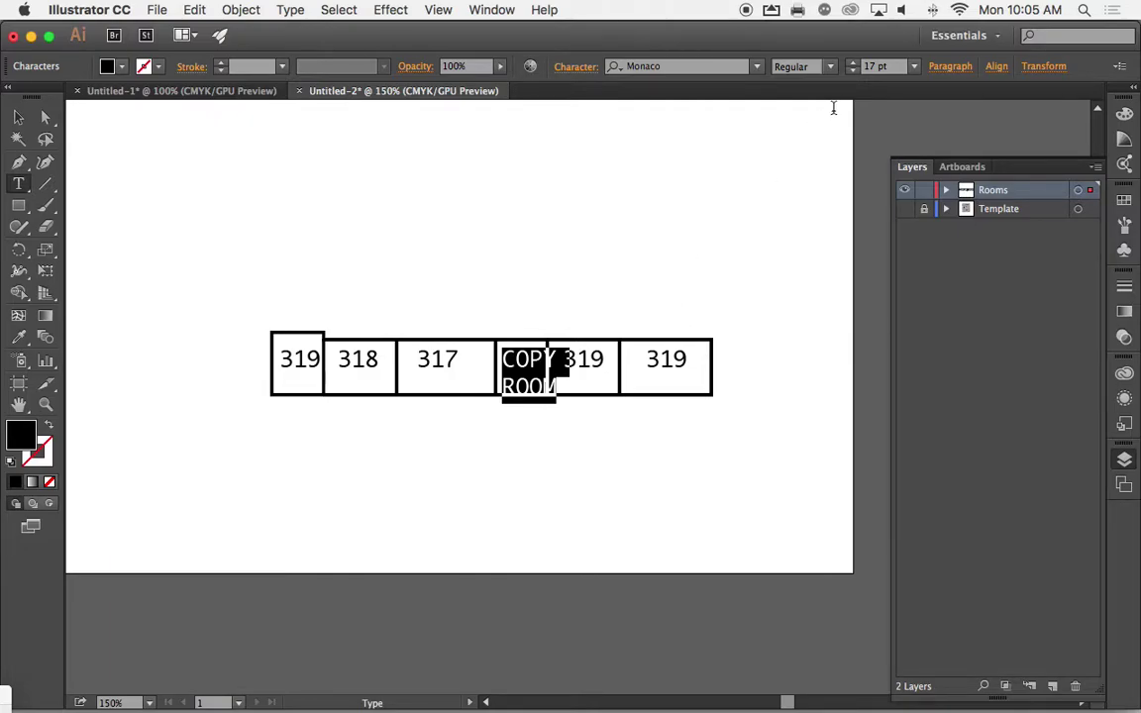
left_click(852, 72)
left_click(852, 72)
left_click(852, 71)
left_click(852, 71)
left_click(853, 72)
Step: Nudge the COPY ROOM label up to centre it in its room
key("Left")
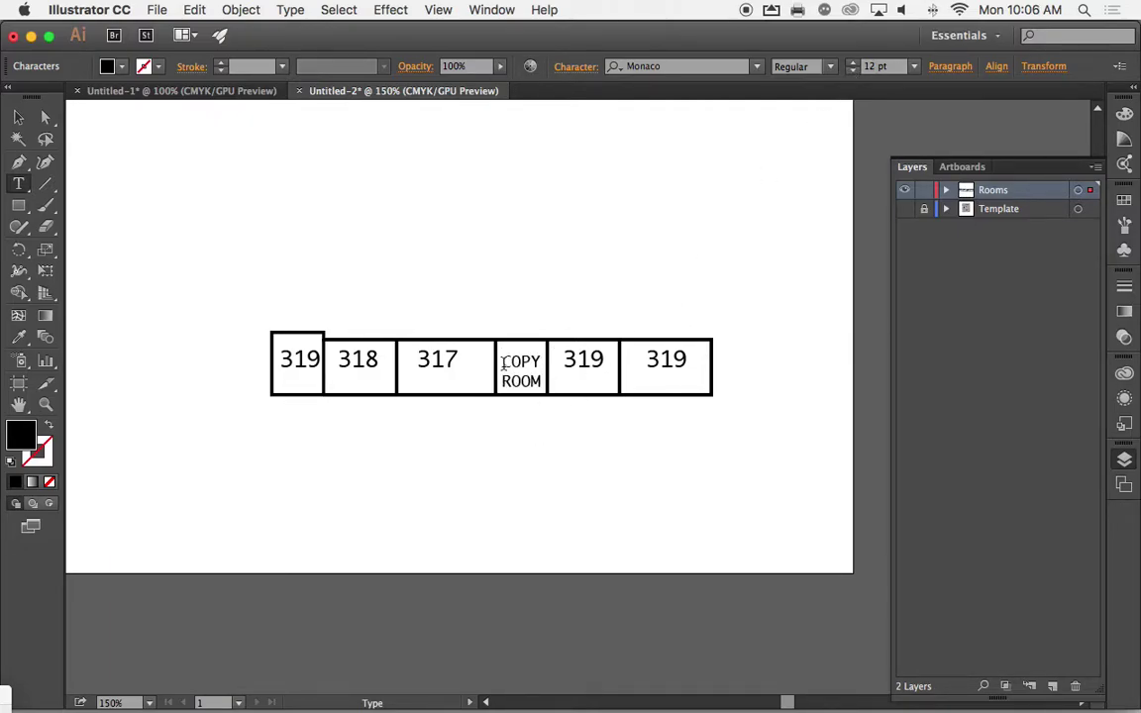
left_click(18, 117)
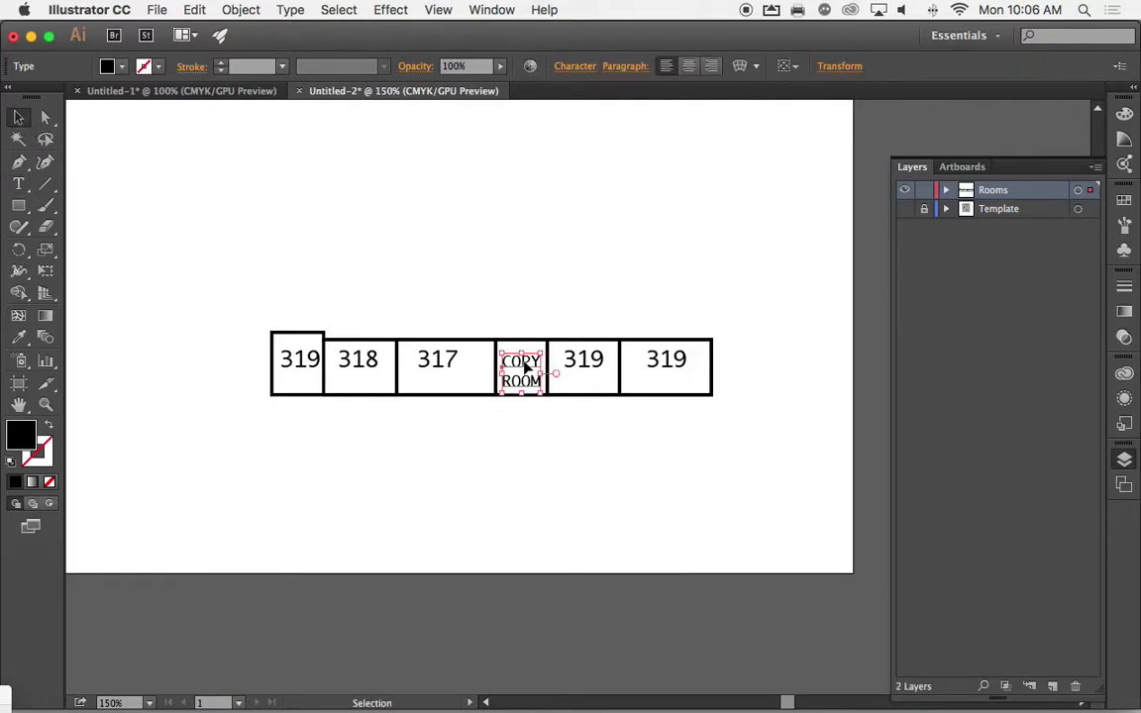
left_click_drag(526, 369, 524, 363)
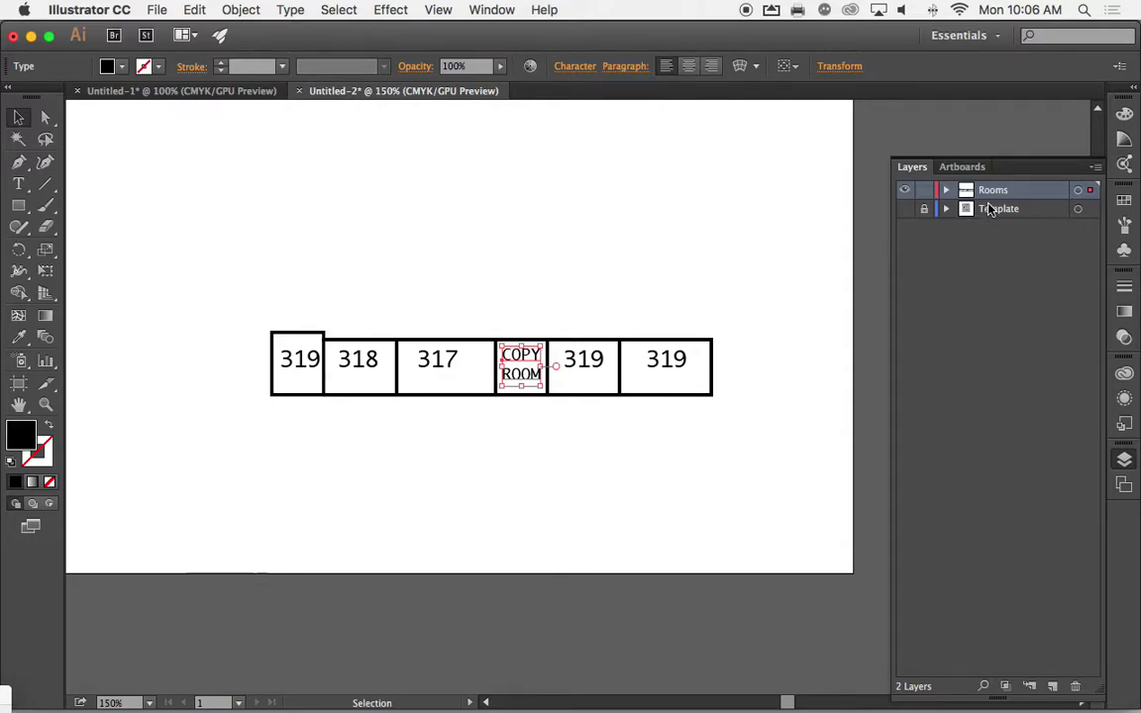
Step: Toggle the scan and room-box layers to compare the room numbers with the floor plan
left_click(904, 208)
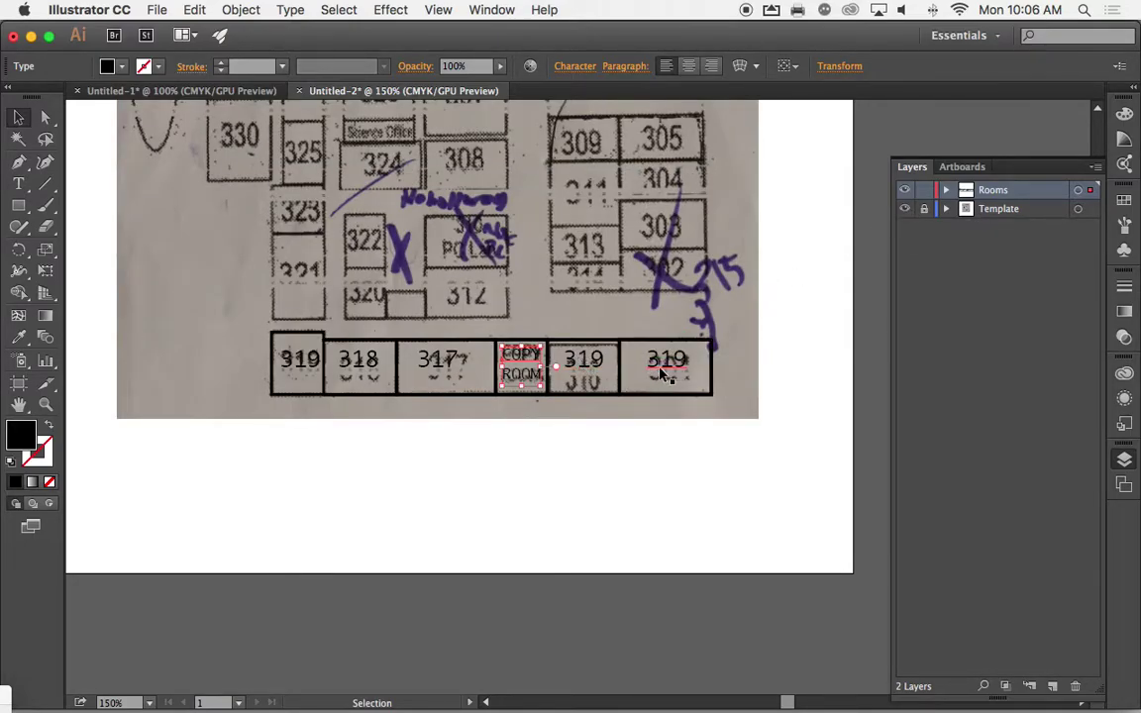
left_click(906, 190)
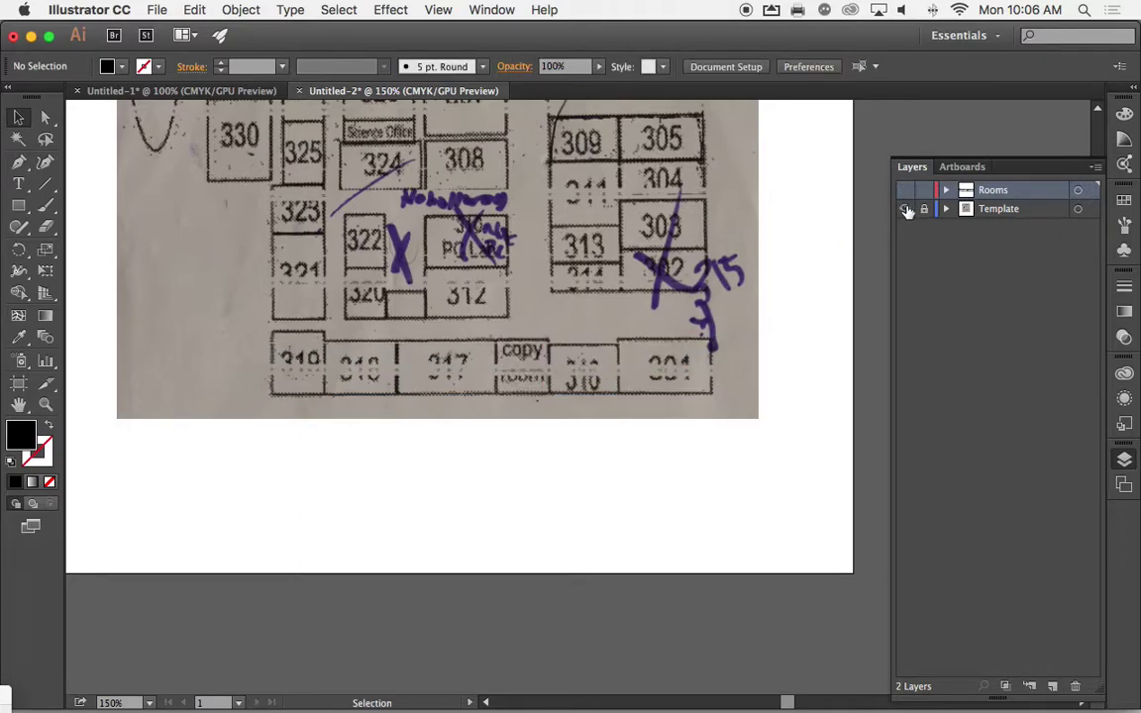
left_click(905, 209)
left_click(906, 191)
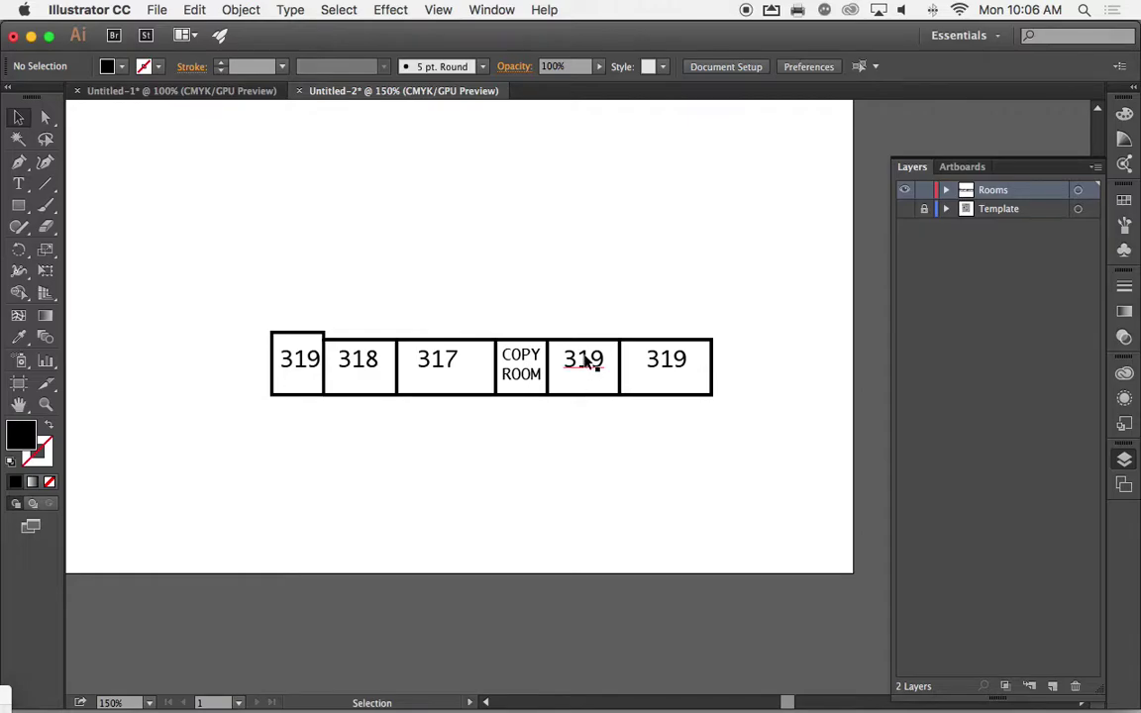
Step: Retype the fifth and sixth room labels as 310 and 301
key("t")
left_click_drag(592, 361, 603, 363)
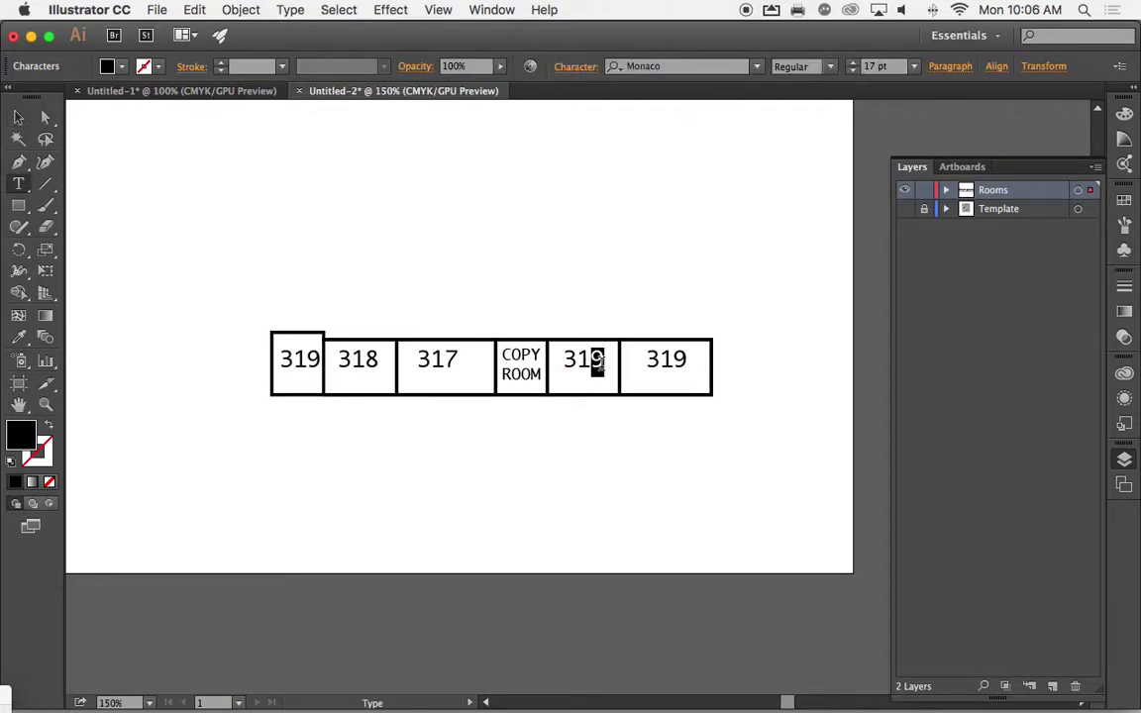
type("0")
left_click_drag(644, 360, 692, 360)
type("01")
key("BackSpace")
key("BackSpace")
type("30")
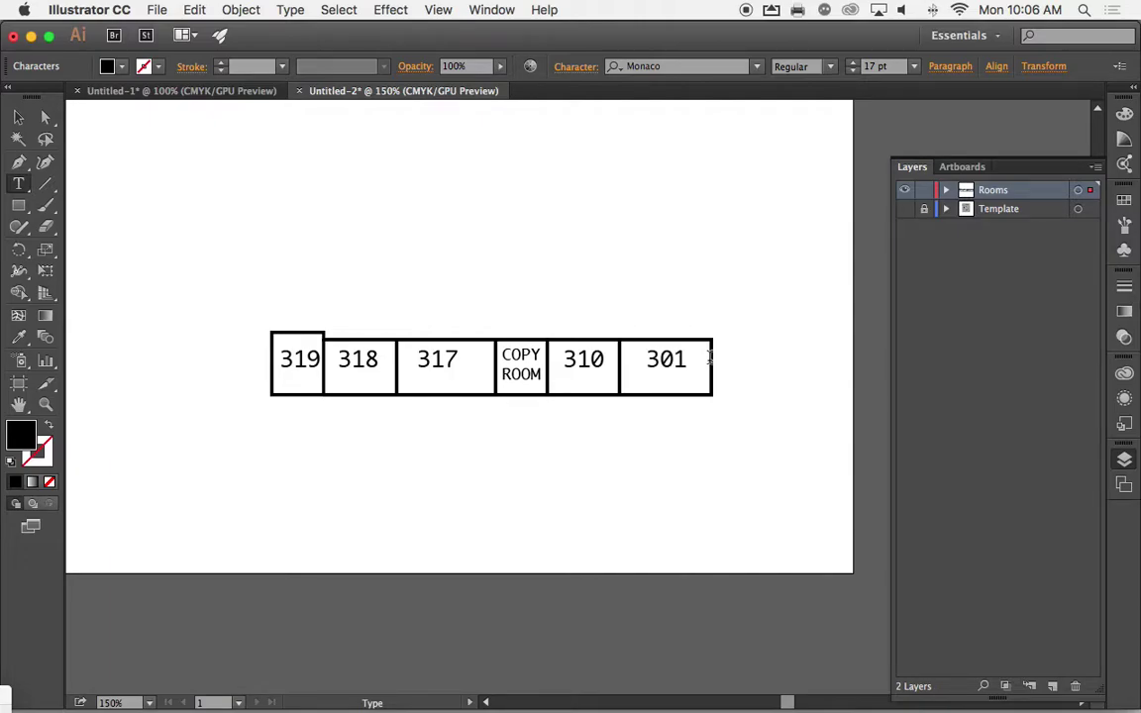
left_click(17, 117)
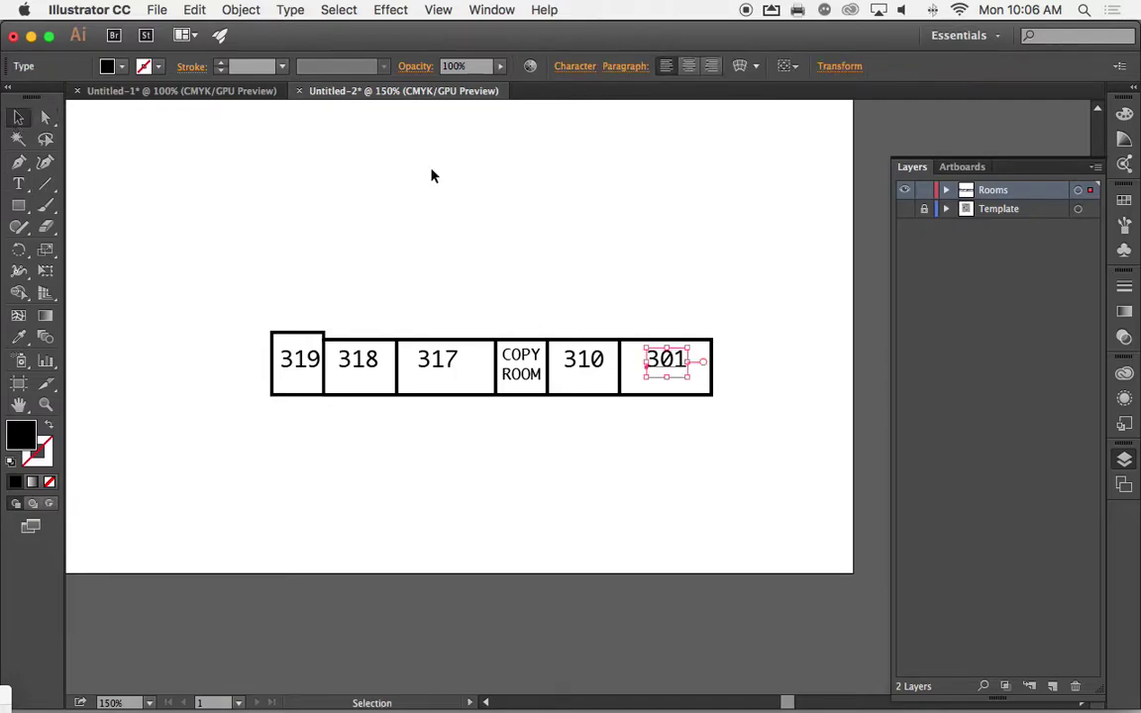
Step: Show the scan, zoom out to 66.67% and pan so the whole page with the labelled row is visible
left_click(904, 209)
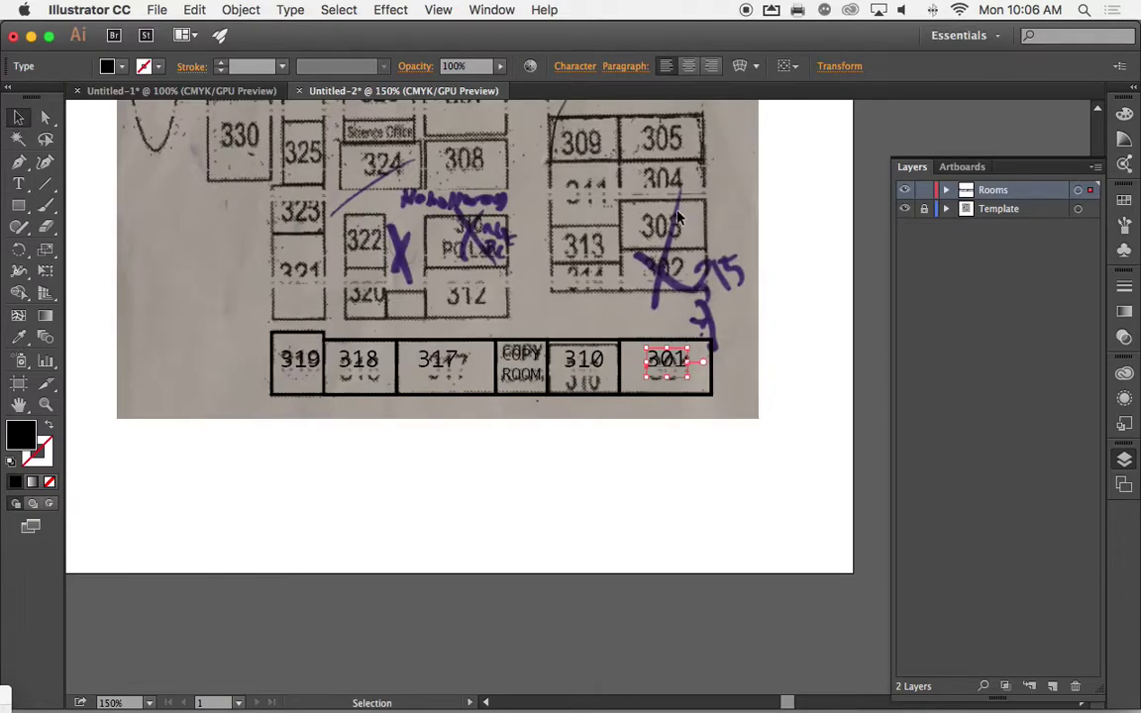
scroll(678, 218, "up", 5)
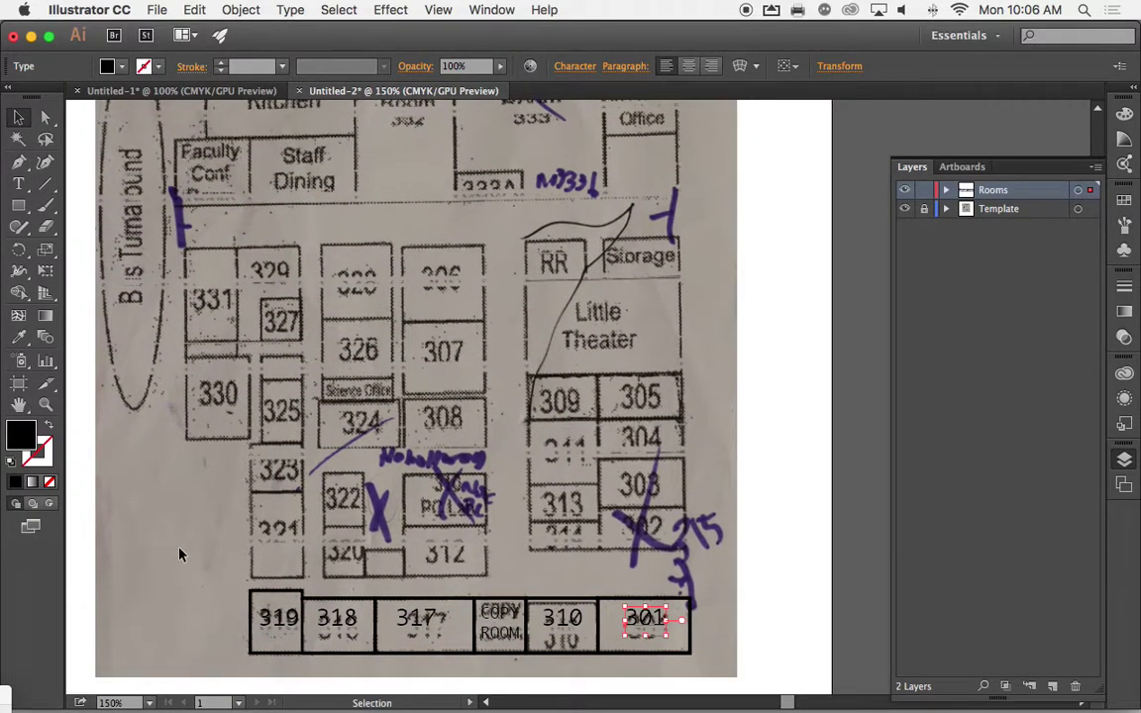
scroll(196, 519, "up", 3)
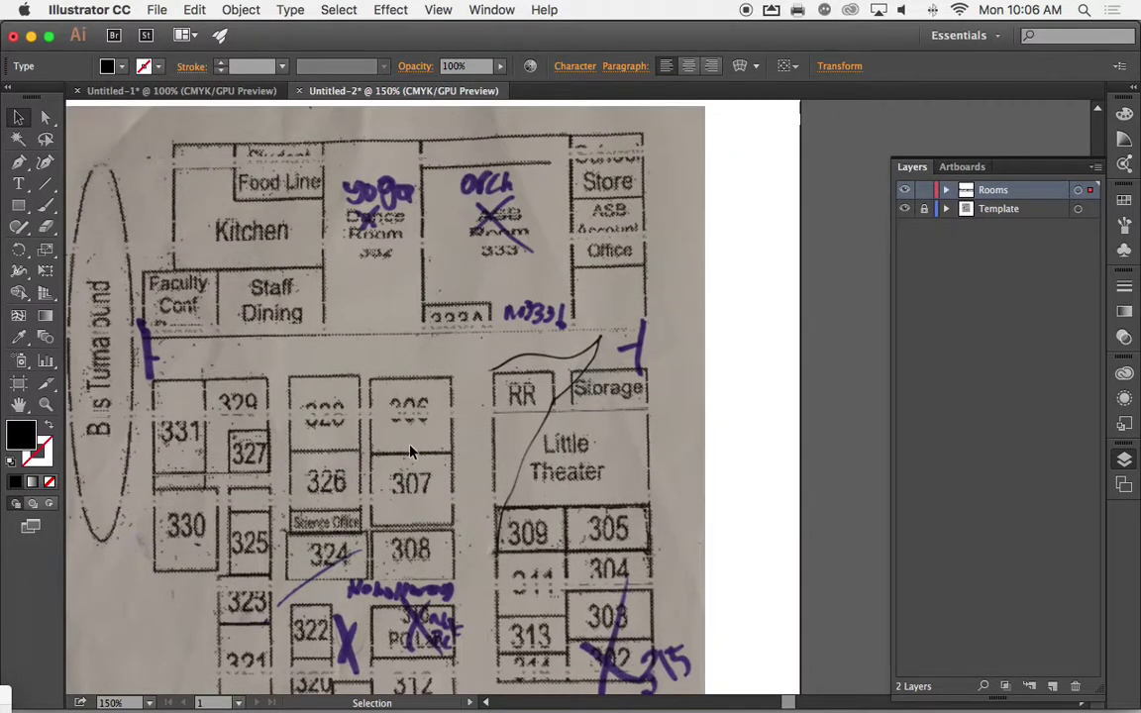
scroll(412, 451, "up", 3)
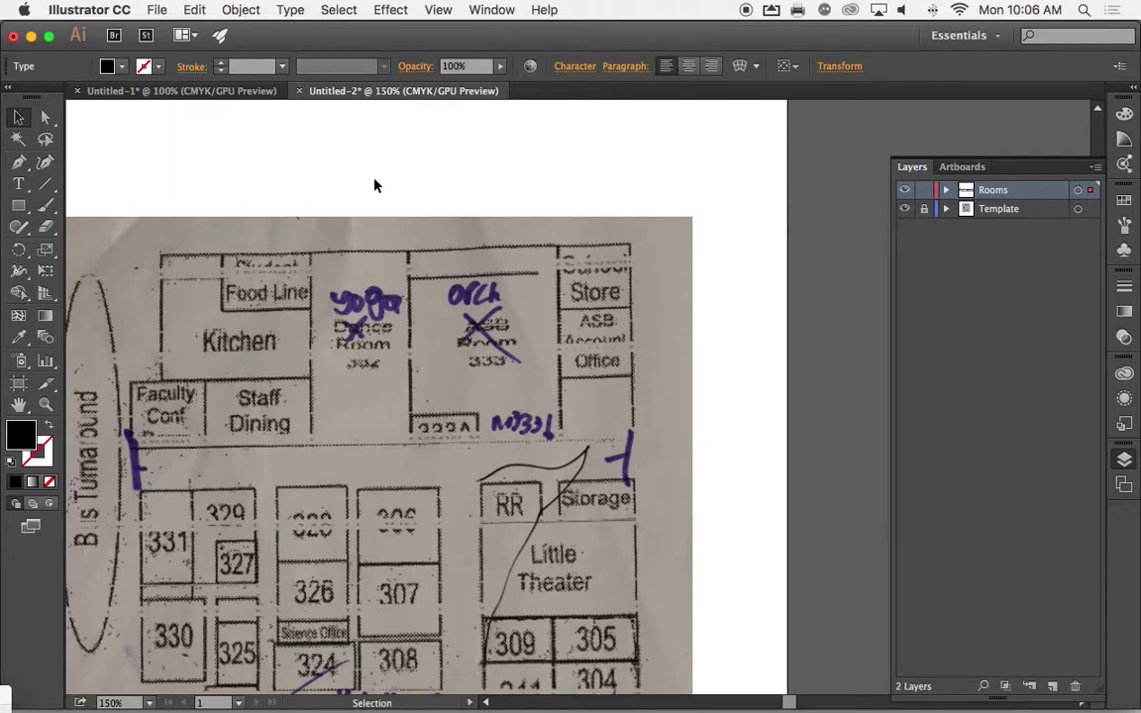
key("super+minus")
key("super+minus")
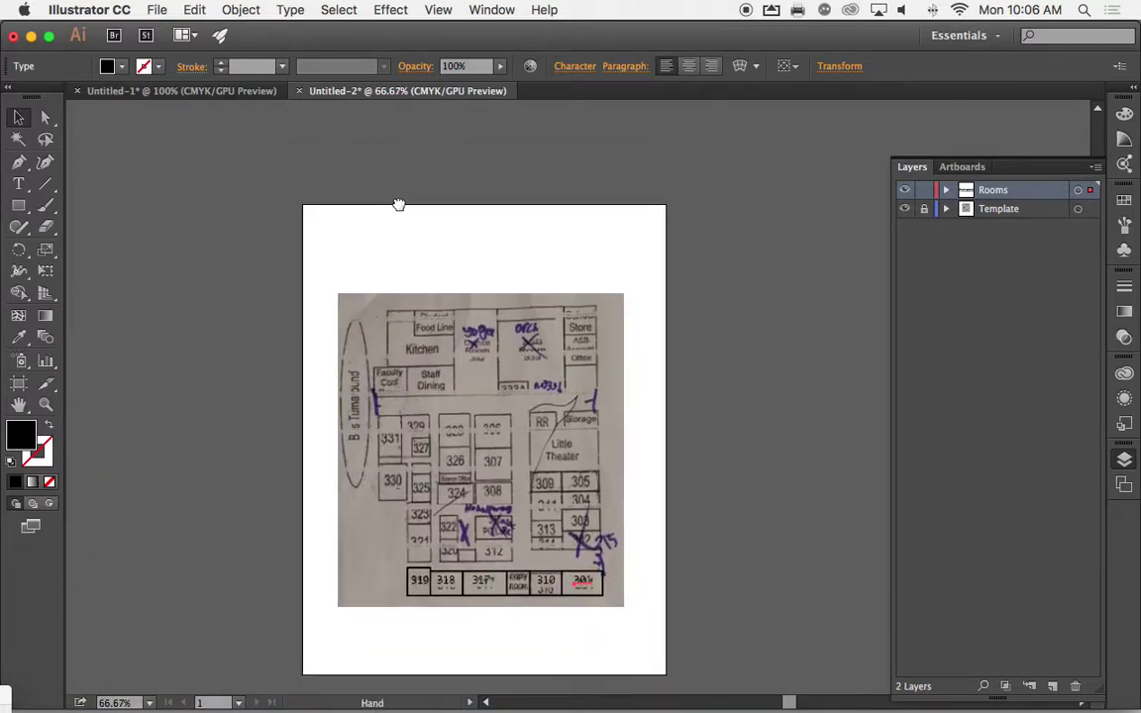
left_click_drag(398, 204, 383, 164)
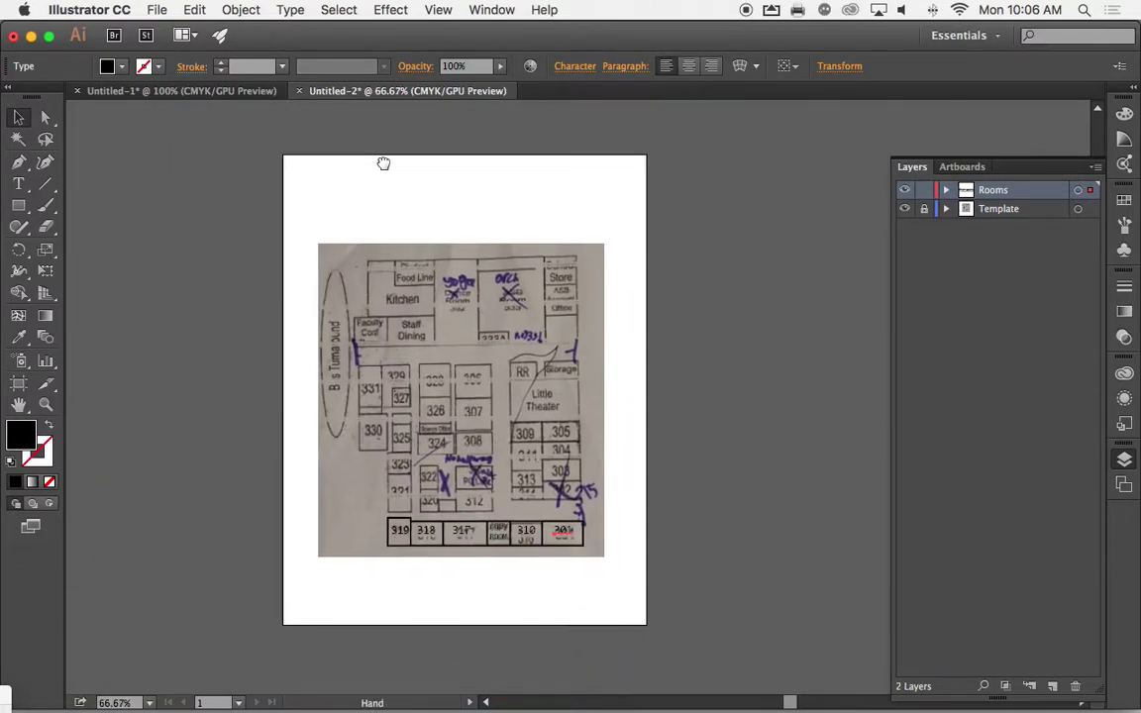
Step: Hide the floor plan scan, deselect everything, and bring up the File menu
left_click(904, 208)
left_click(723, 260)
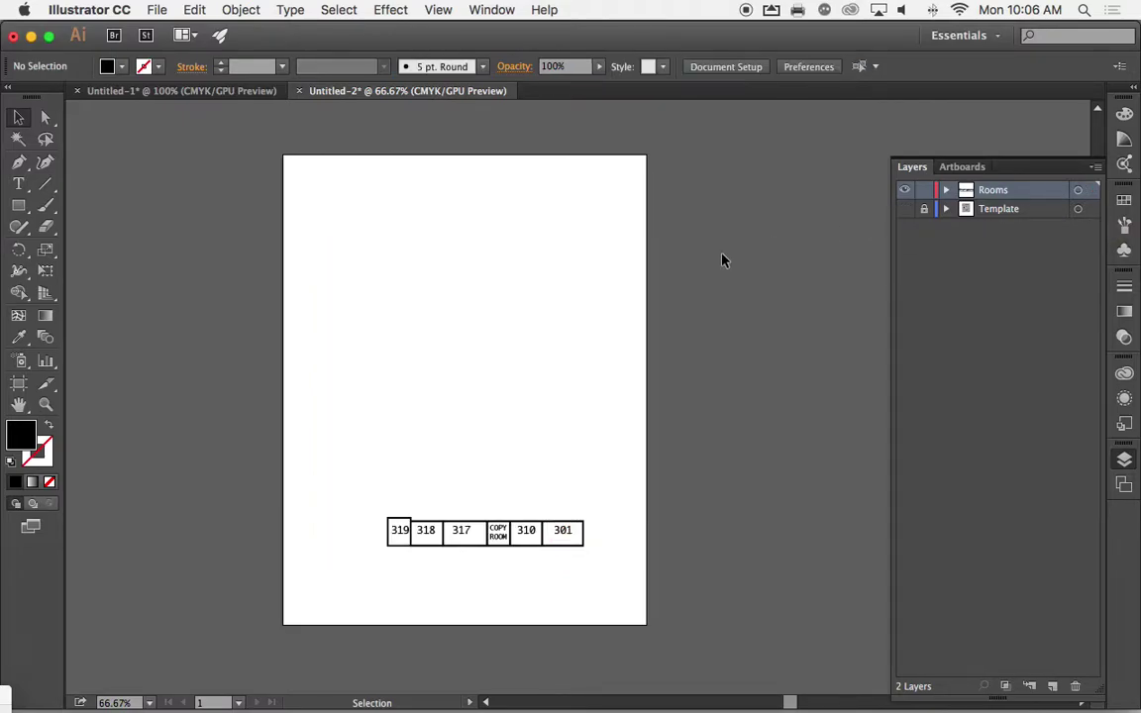
left_click(165, 7)
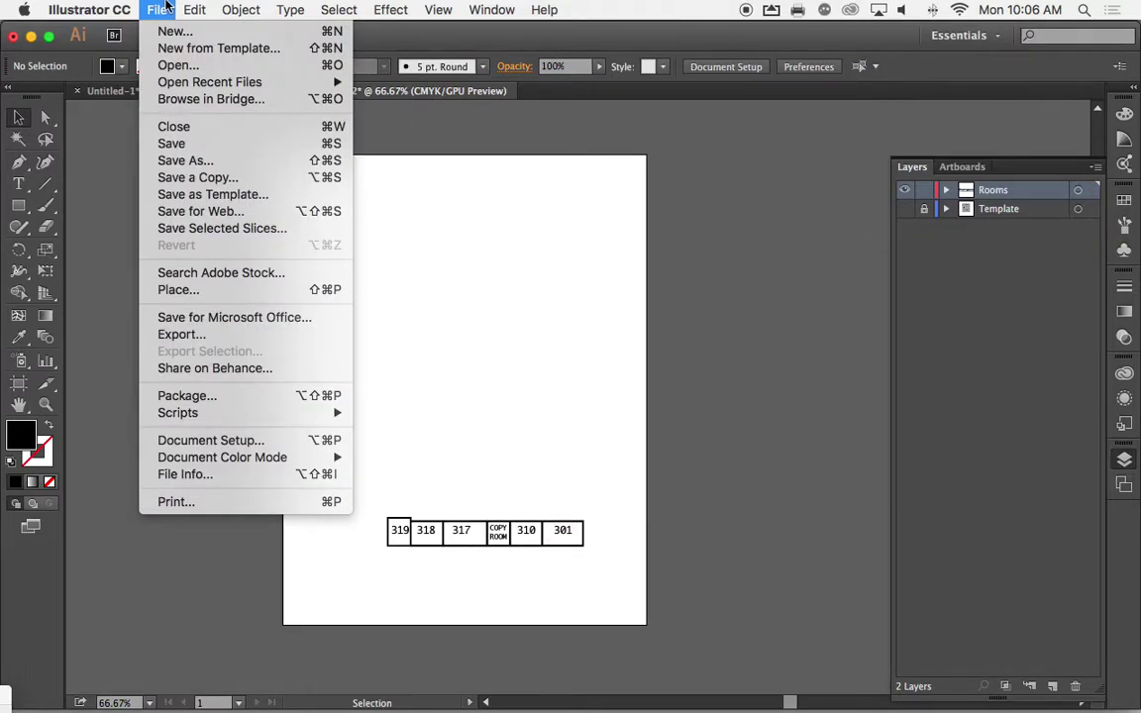